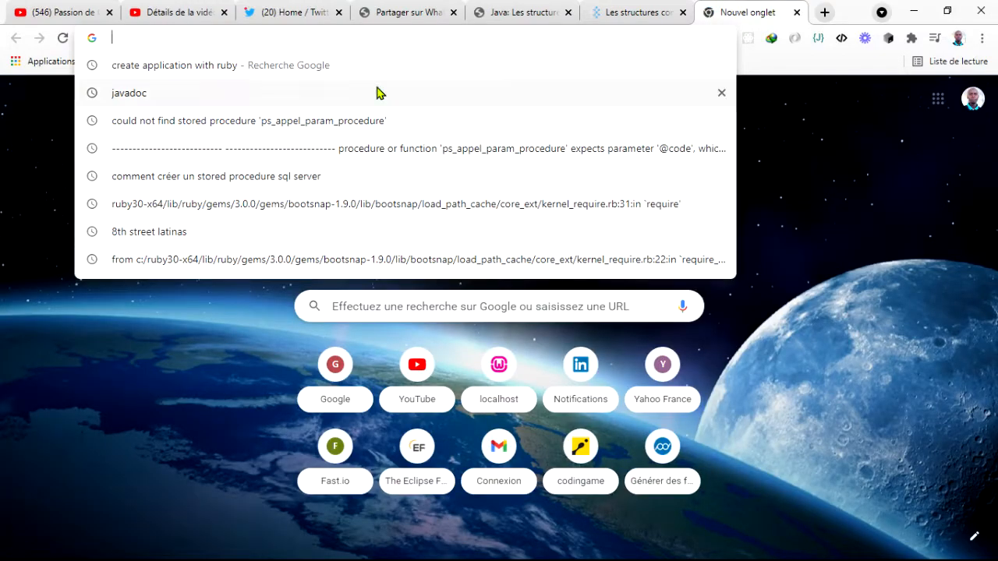
# Open the Google home page and search for handbrake.
pyautogui.write('go')
pyautogui.press('Return')
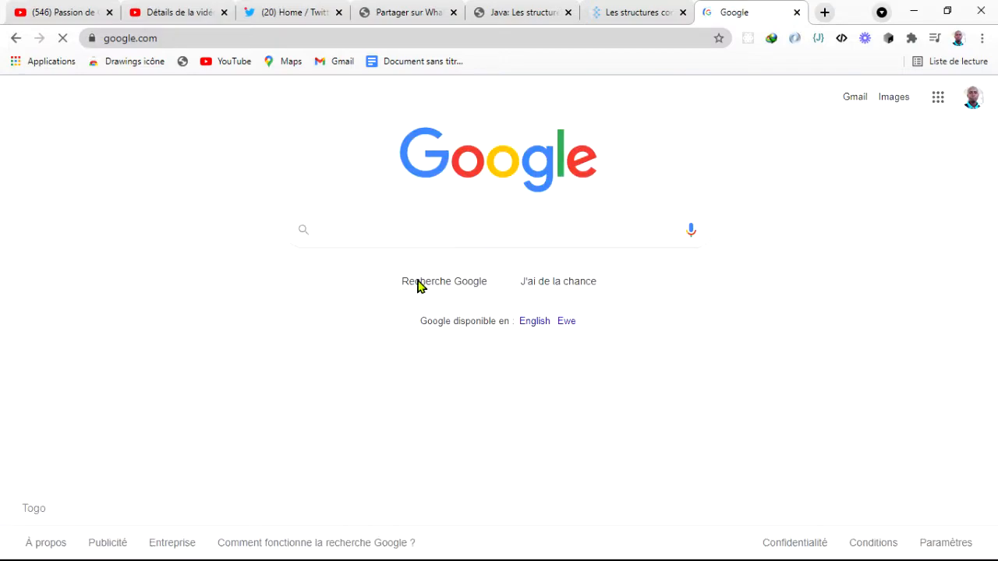
pyautogui.click(378, 231)
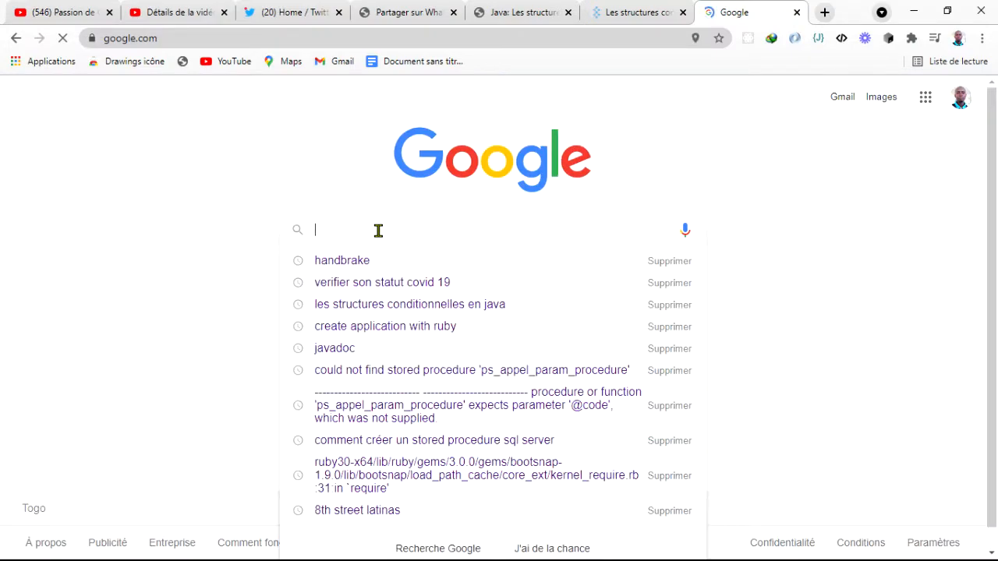
pyautogui.write('handbr')
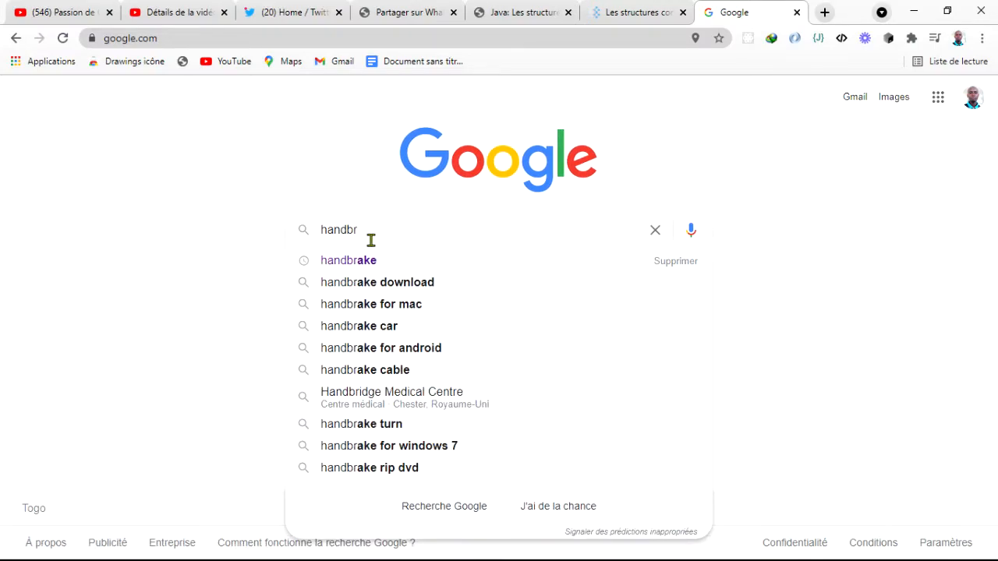
pyautogui.click(343, 264)
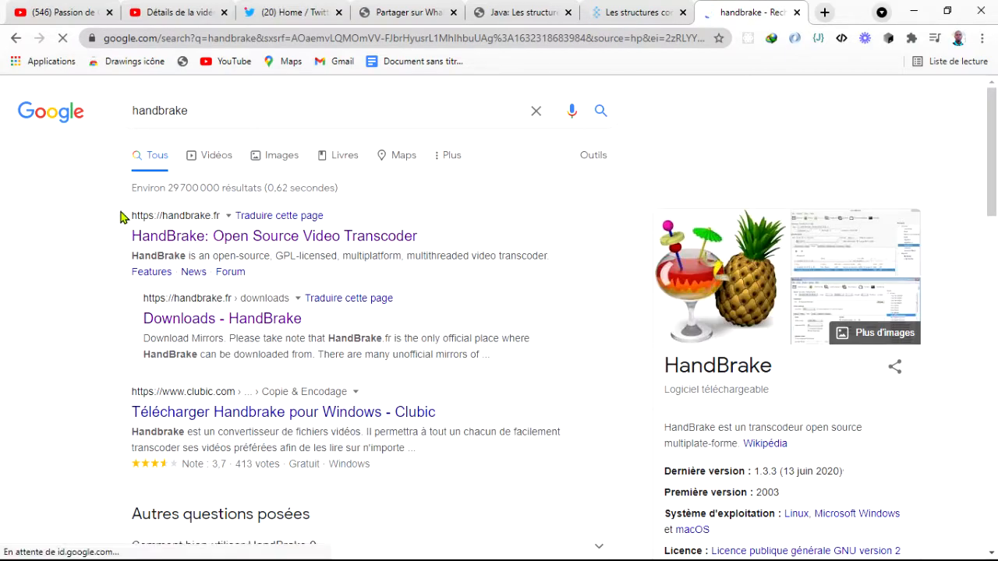
# Open the official handbrake.fr site from the search results and download the HandBrake 1.4.1 installer for Windows.
pyautogui.moveTo(332, 283); pyautogui.dragTo(60, 169)
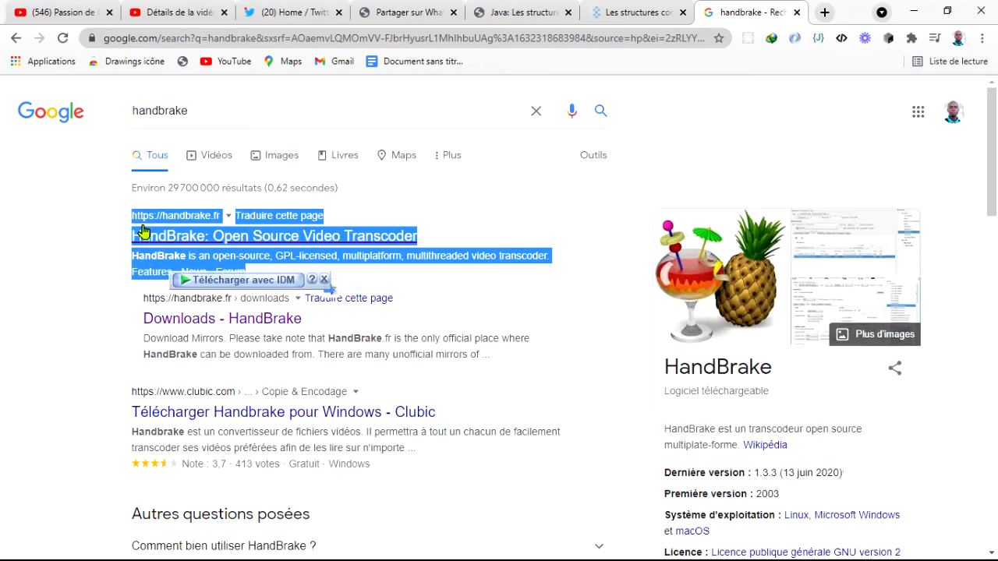
pyautogui.click(257, 242)
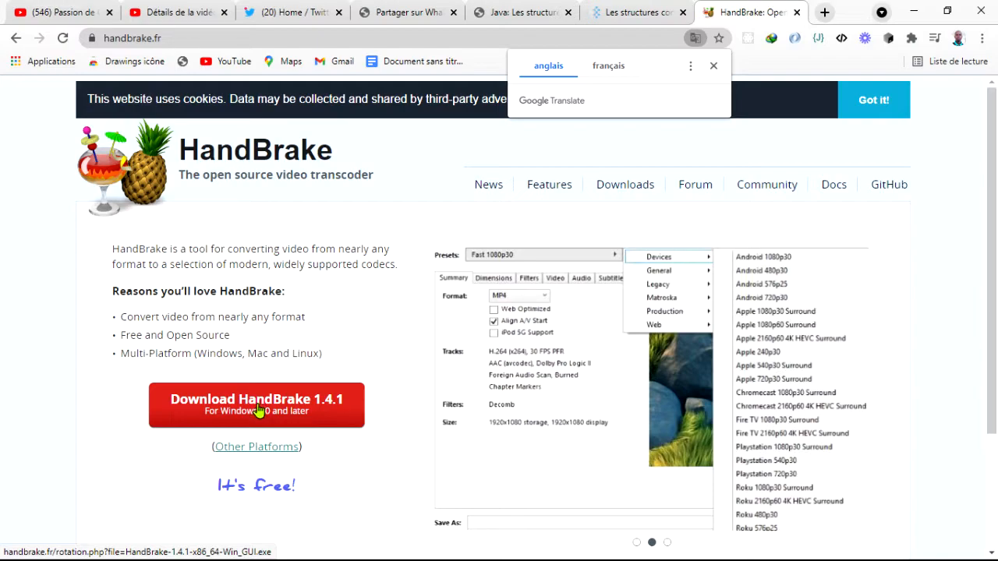
pyautogui.click(252, 411)
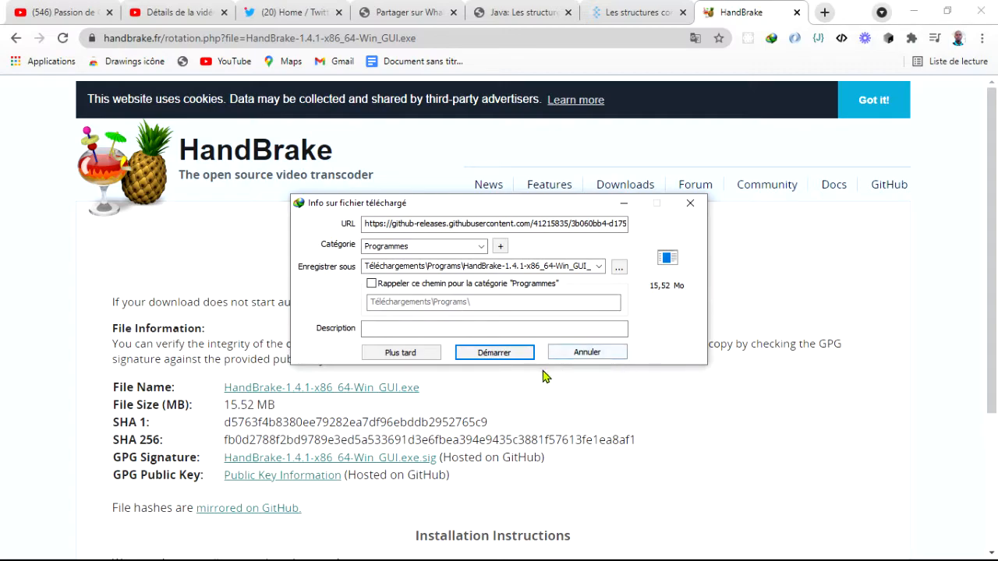
pyautogui.click(494, 352)
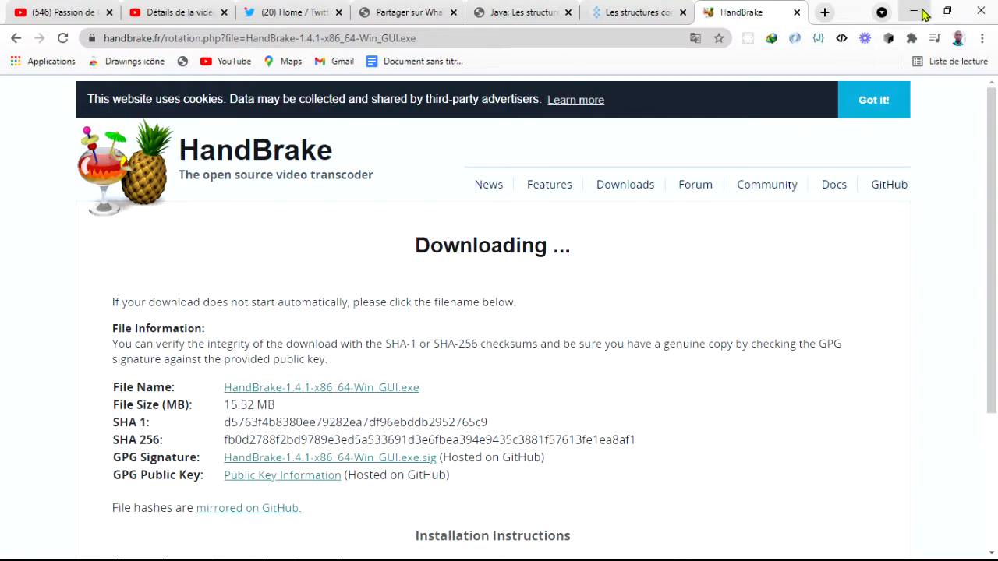
# Switch to Internet Download Manager and launch the downloaded installer HandBrake-1.4.1-x86_64-Win_GUI_3.exe.
pyautogui.click(947, 10)
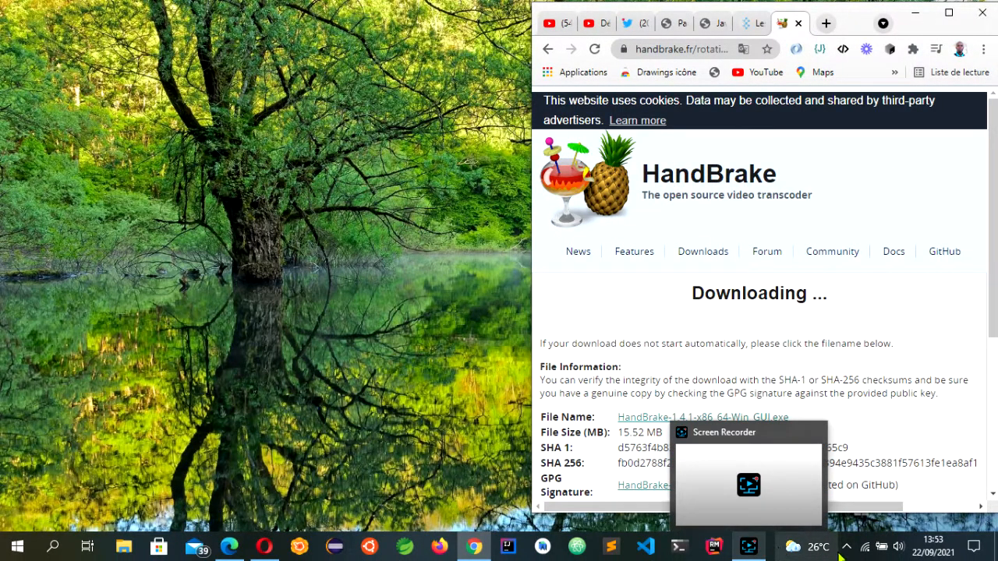
pyautogui.click(847, 549)
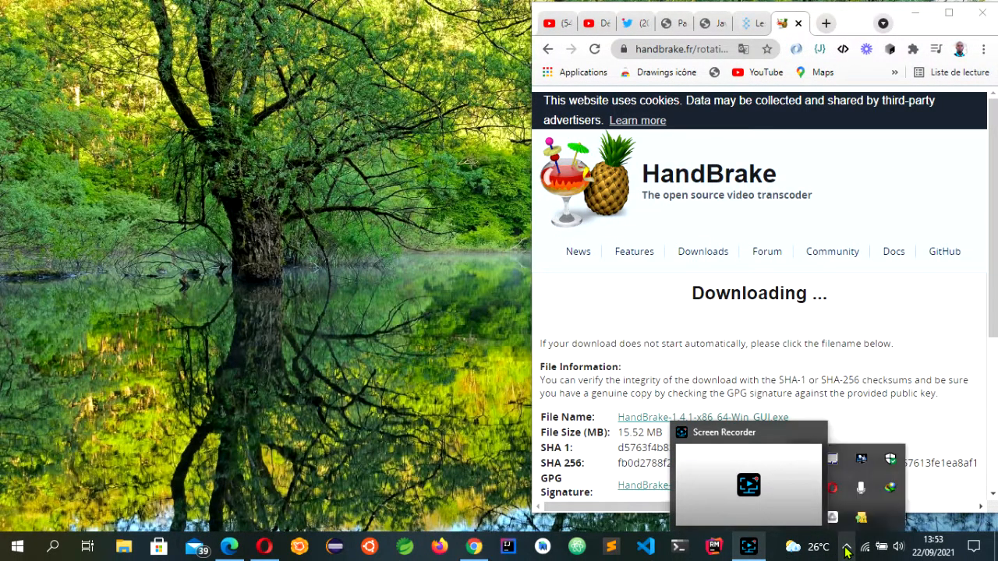
pyautogui.click(891, 489)
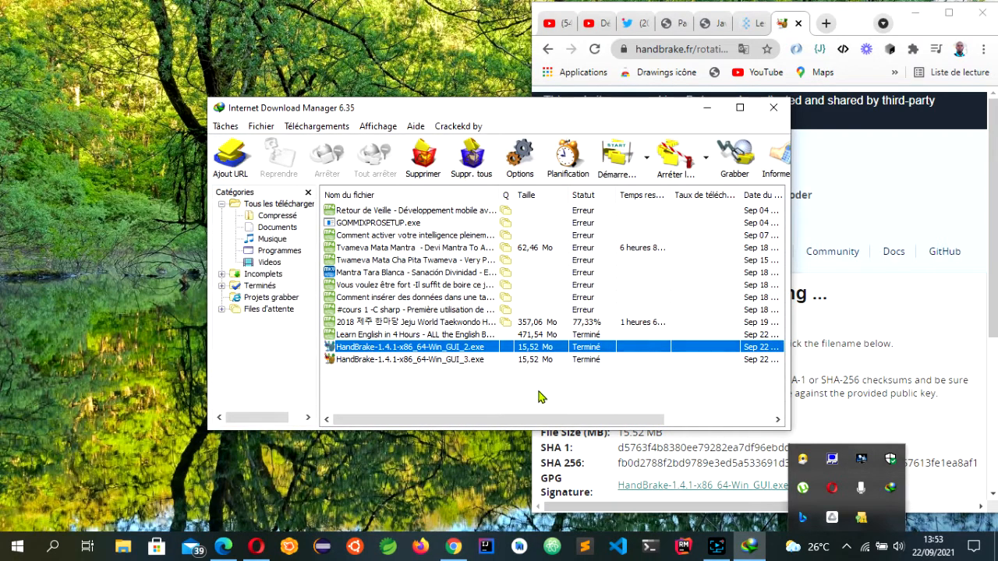
pyautogui.doubleClick(421, 365)
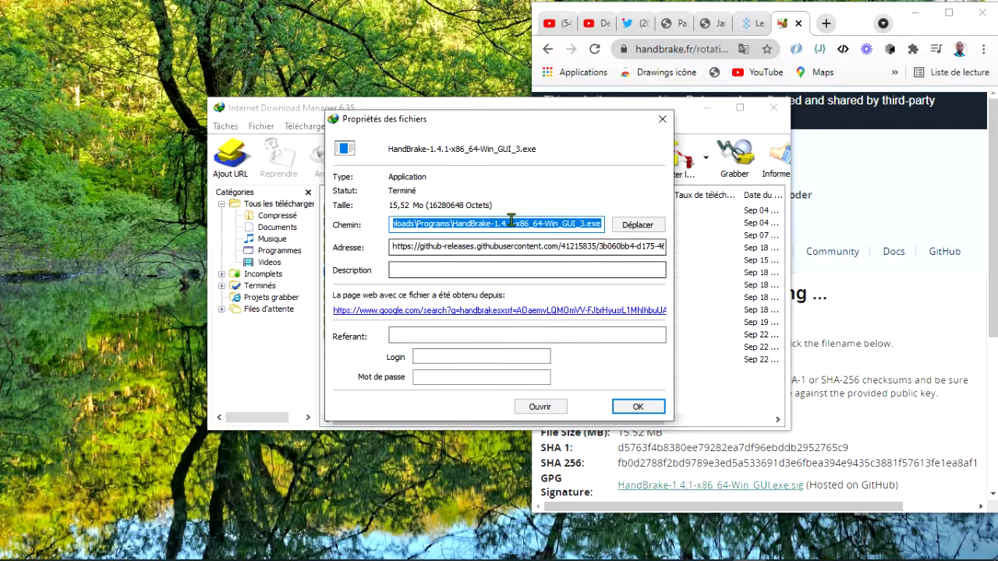
pyautogui.click(542, 408)
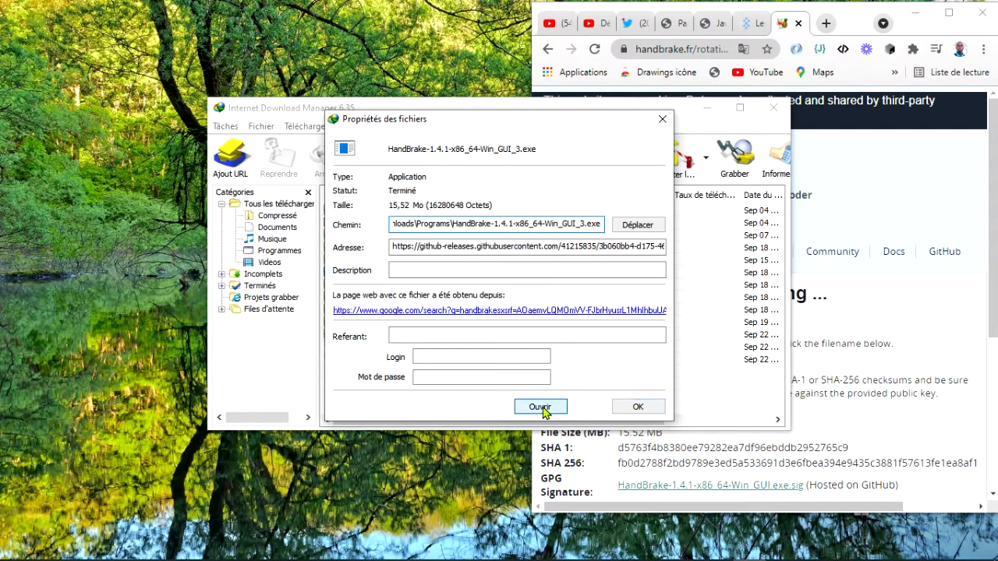
pyautogui.click(635, 408)
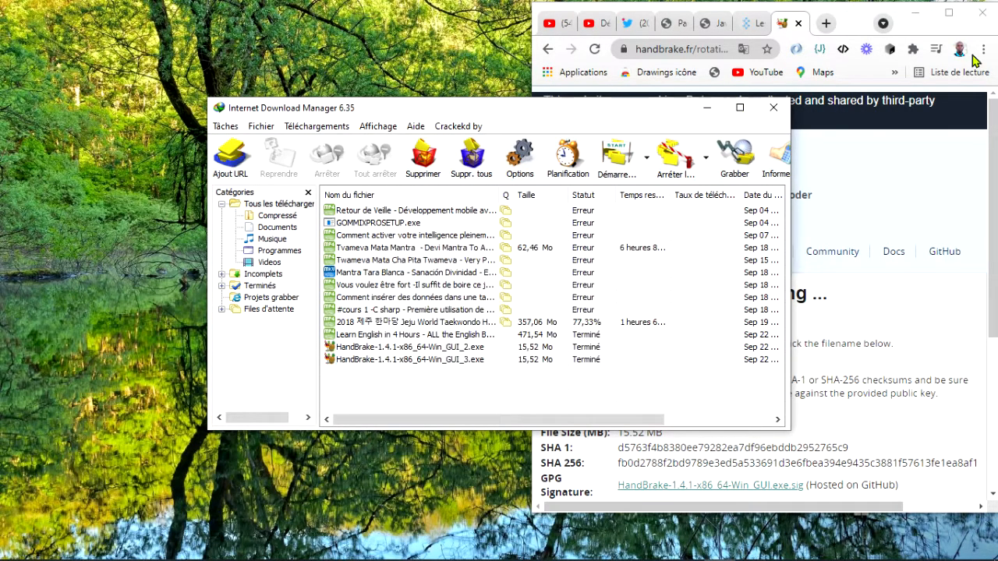
# Continue the HandBrake 1.4.1 setup without removing the previous version, and cancel the installation at the welcome page.
pyautogui.click(712, 113)
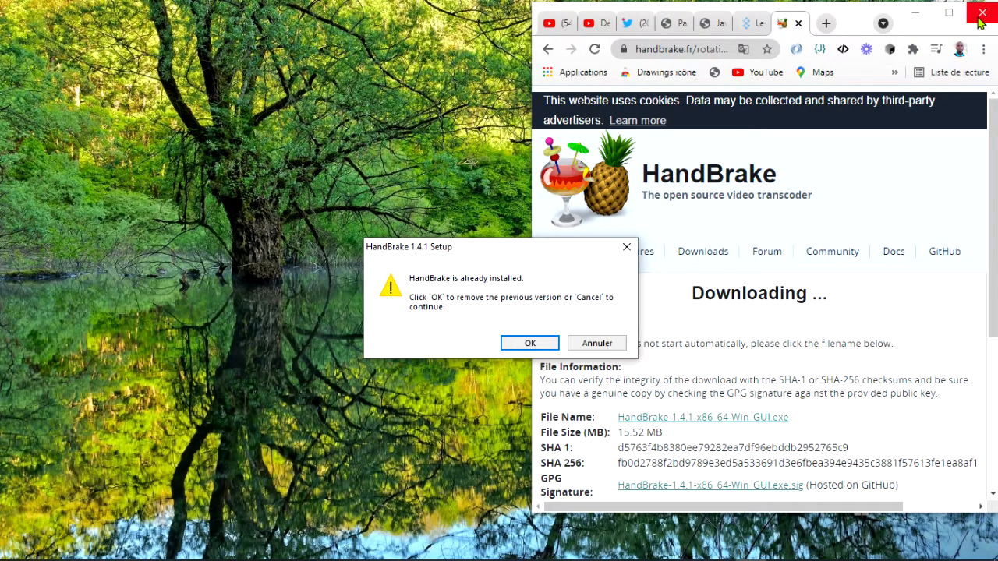
pyautogui.click(910, 16)
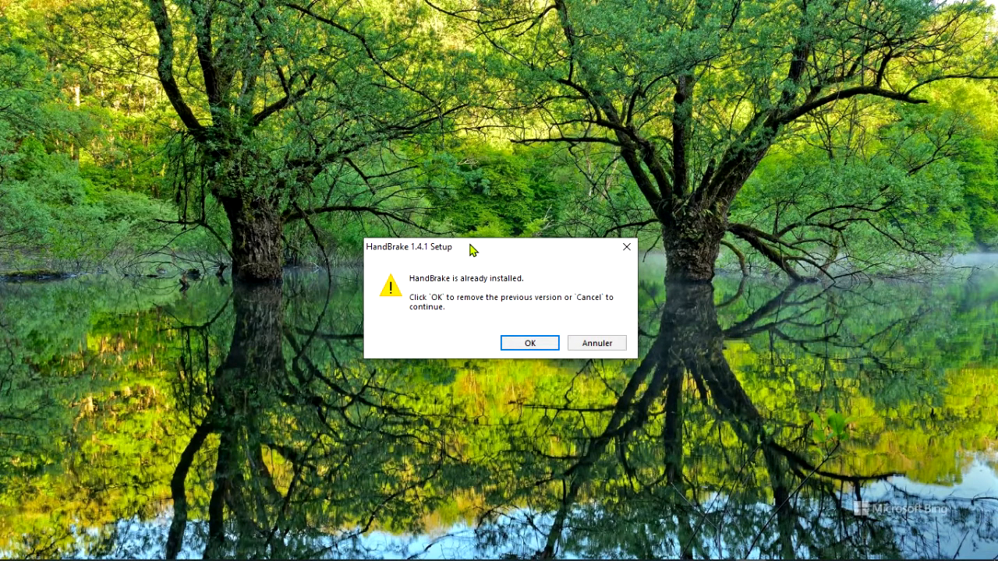
pyautogui.moveTo(471, 249); pyautogui.dragTo(445, 147)
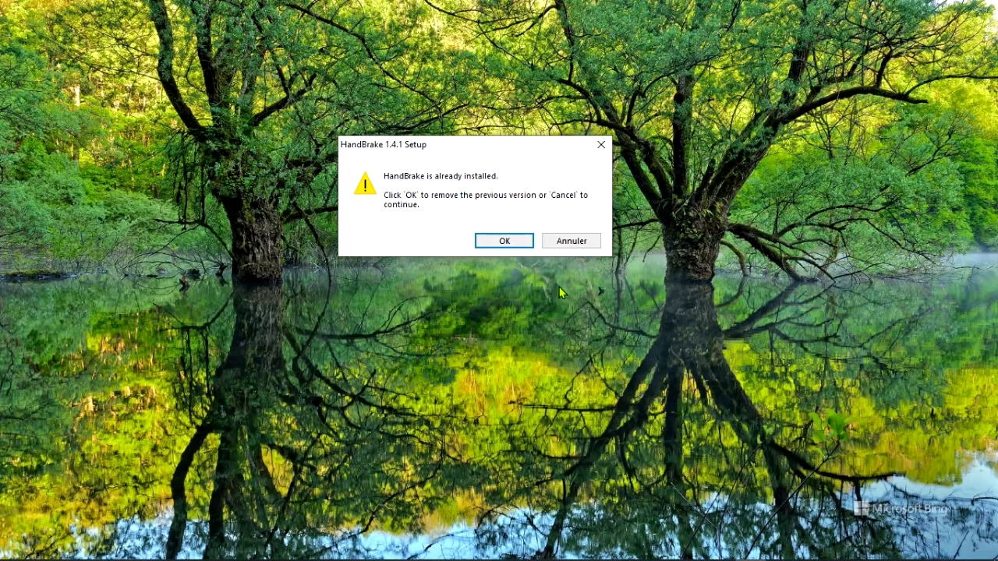
pyautogui.click(578, 246)
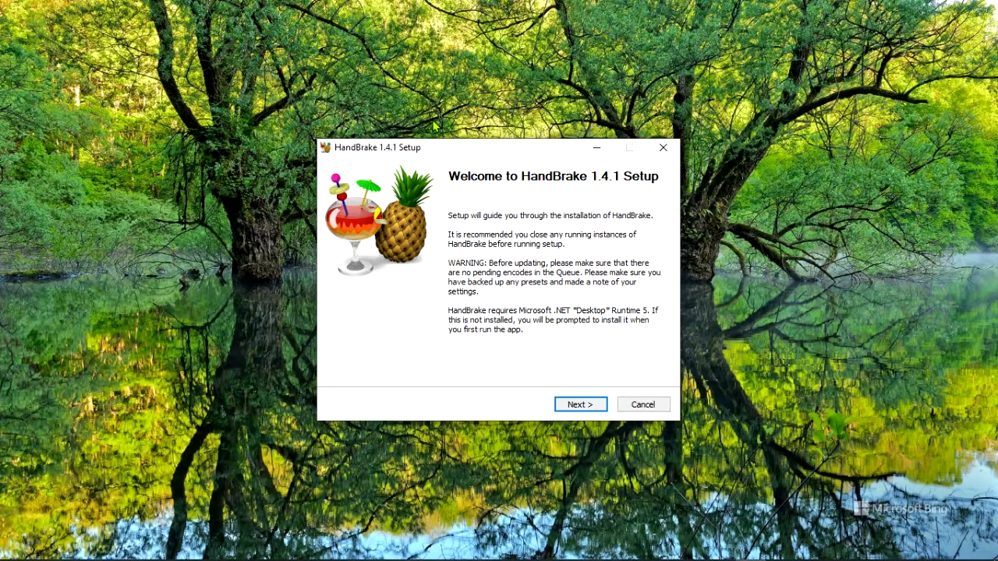
pyautogui.click(648, 406)
pyautogui.click(527, 337)
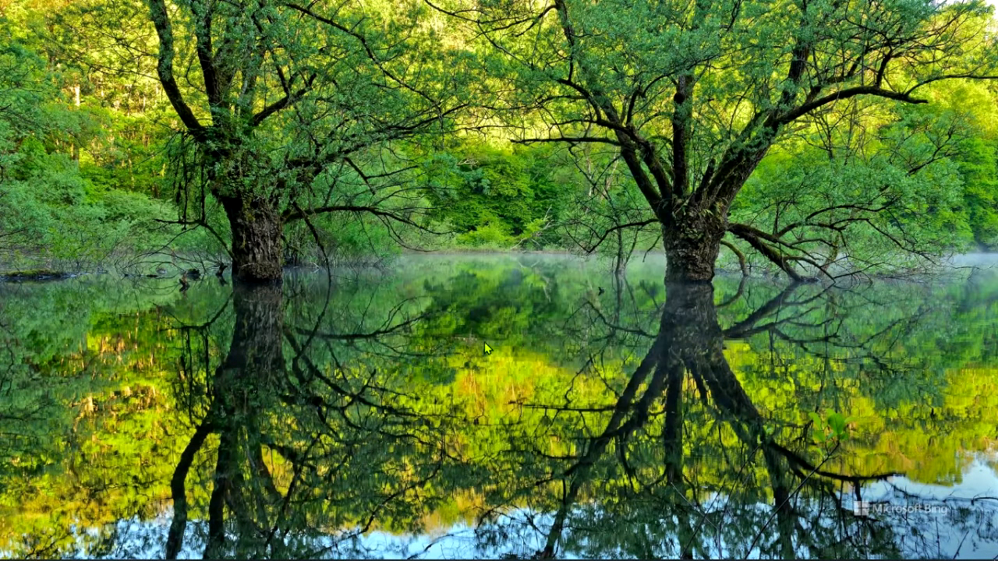
# Launch the installed HandBrake application from the recent items in Windows search.
pyautogui.moveTo(453, 546)
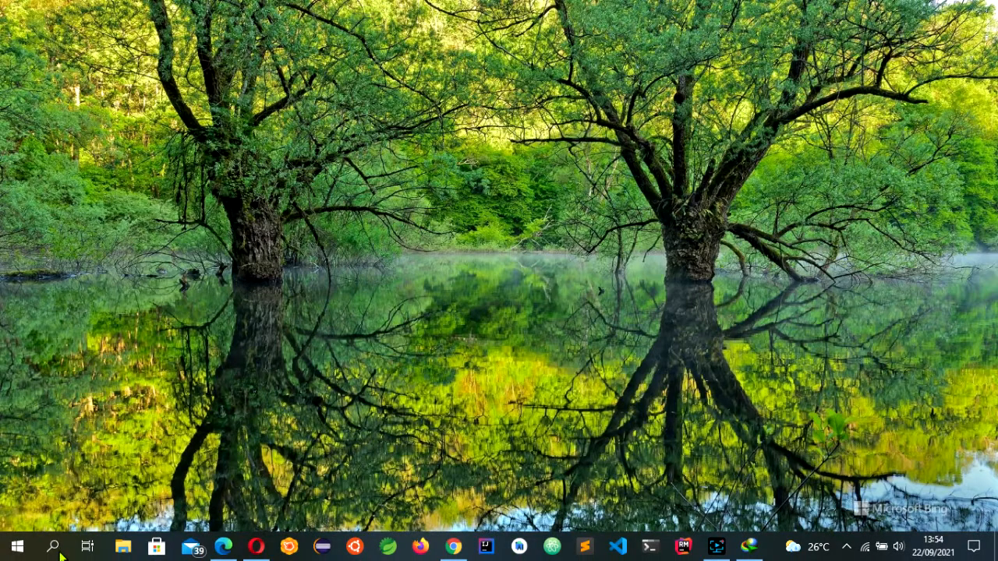
pyautogui.click(54, 549)
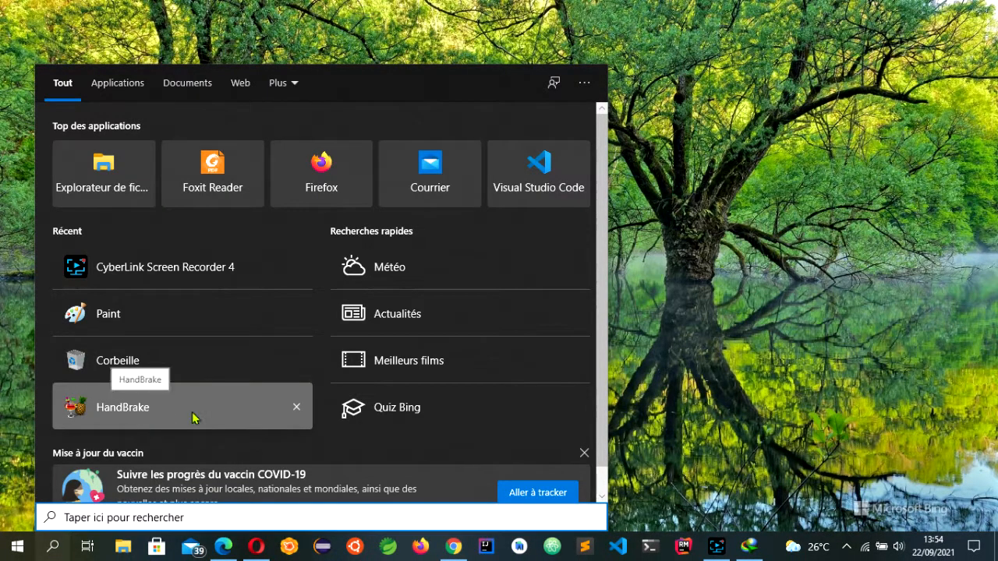
pyautogui.click(128, 417)
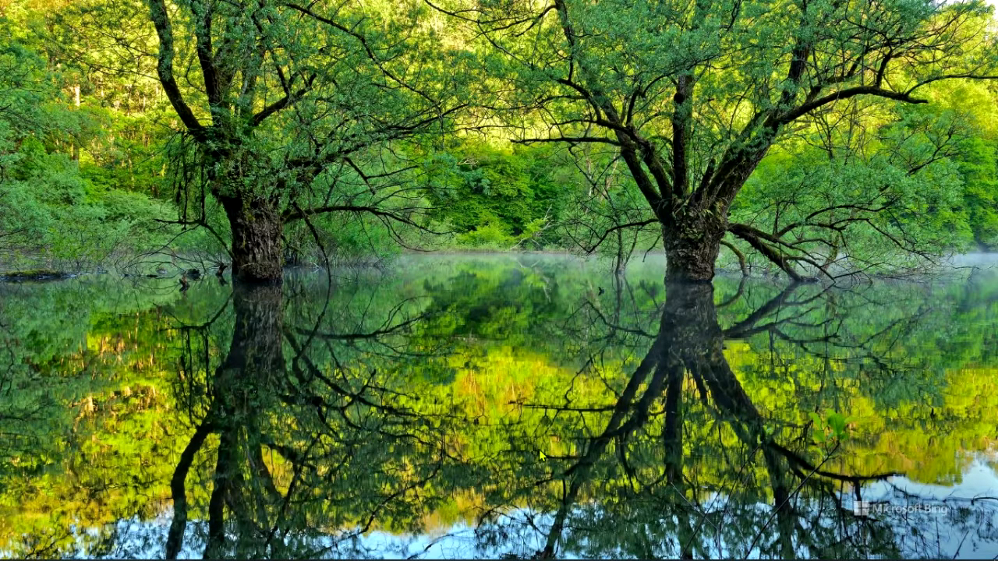
# Bring back the Internet Download Manager window and close it.
pyautogui.moveTo(593, 558)
pyautogui.click(749, 552)
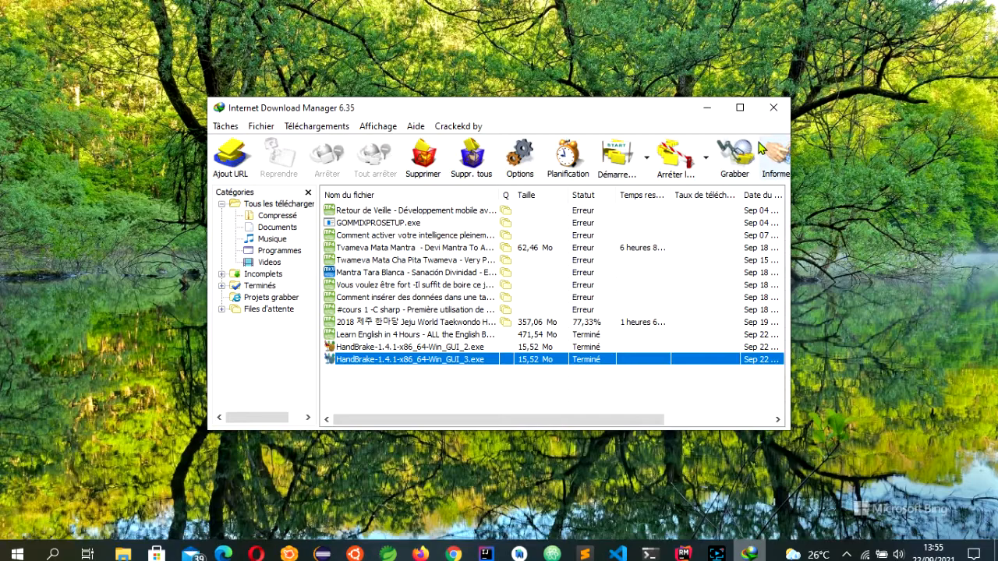
pyautogui.click(774, 108)
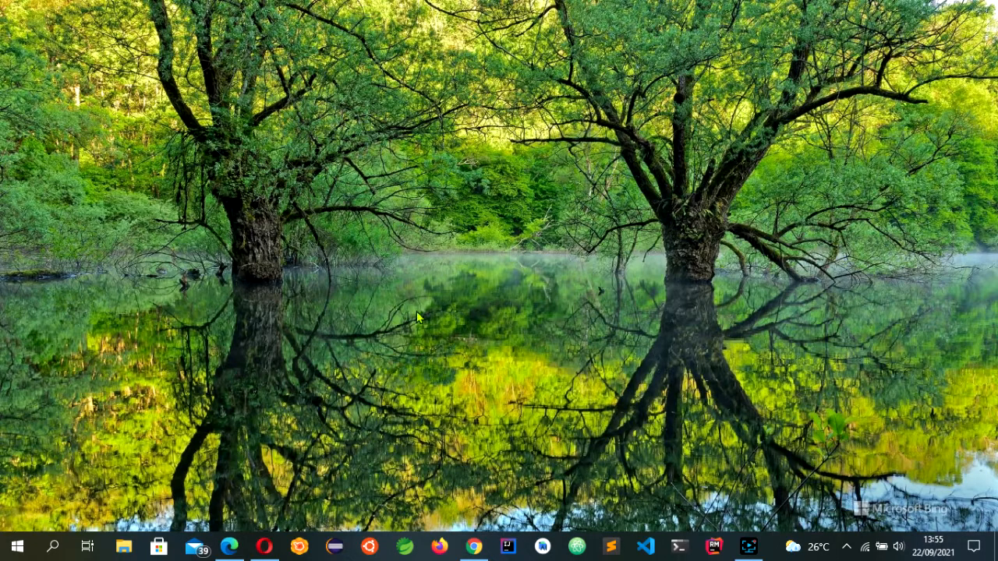
pyautogui.click(264, 548)
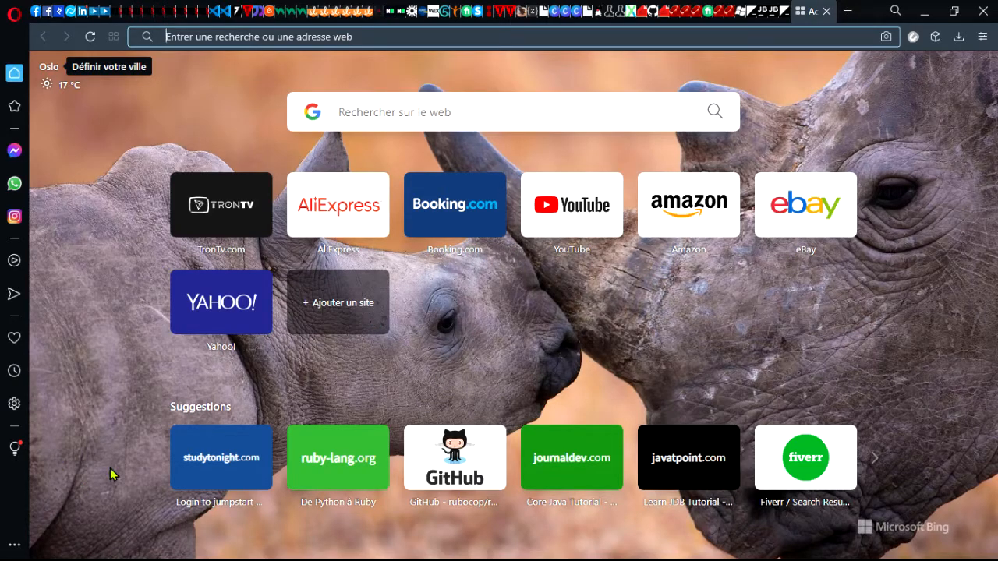
pyautogui.click(924, 11)
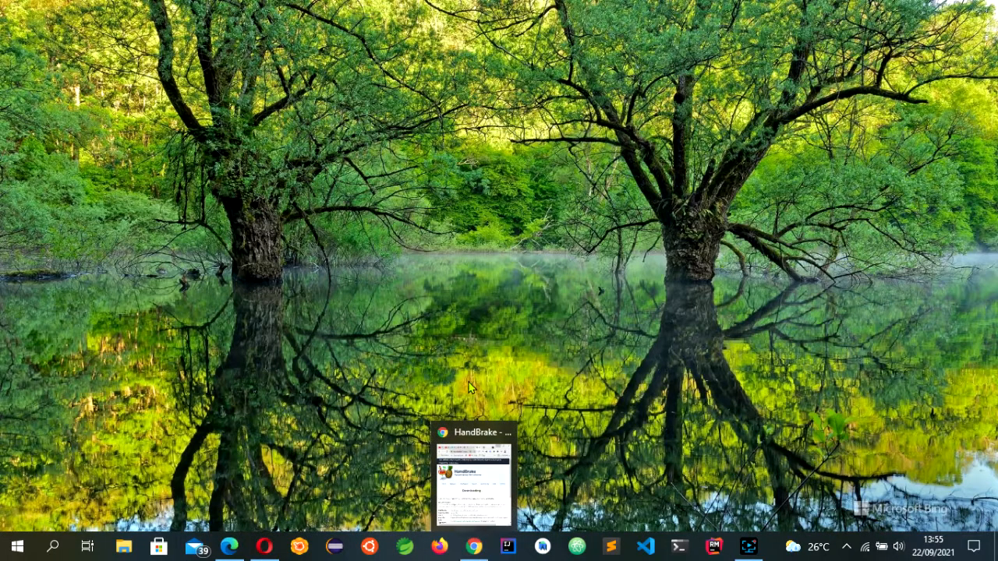
pyautogui.click(460, 505)
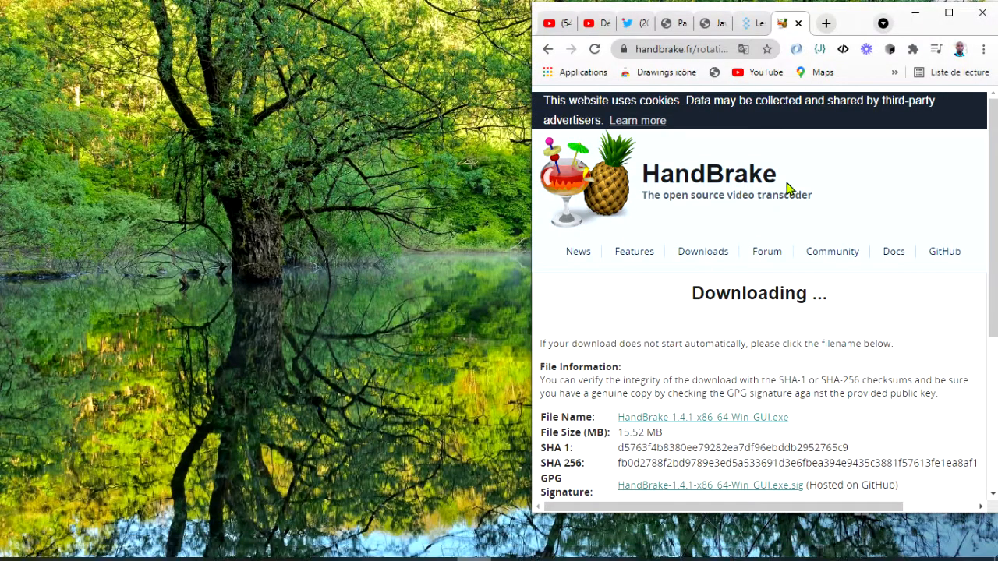
pyautogui.click(949, 14)
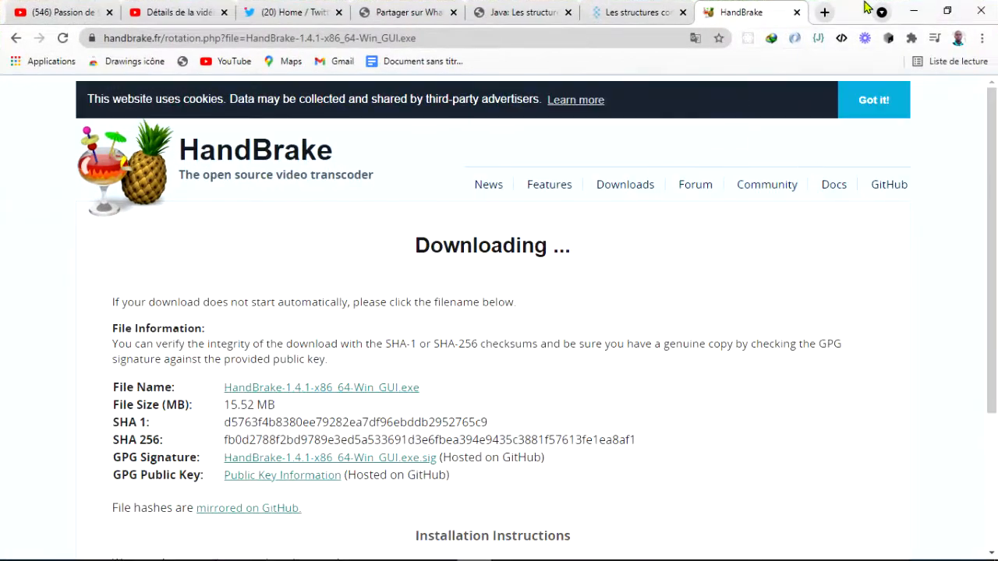
pyautogui.click(916, 12)
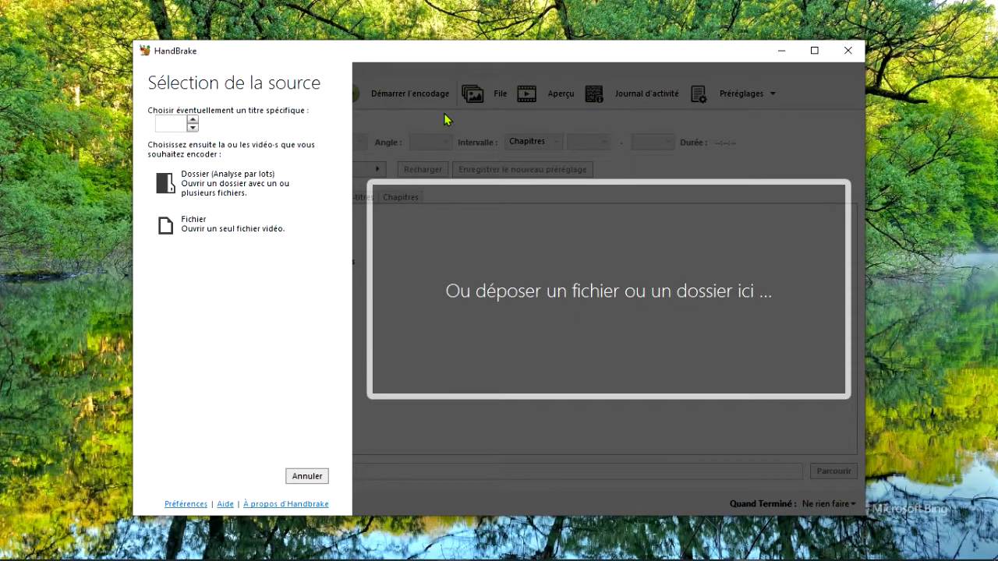
# Open File Explorer over the HandBrake window and go to the YOUTUBE folder on drive E:.
pyautogui.moveTo(527, 59); pyautogui.dragTo(612, 43)
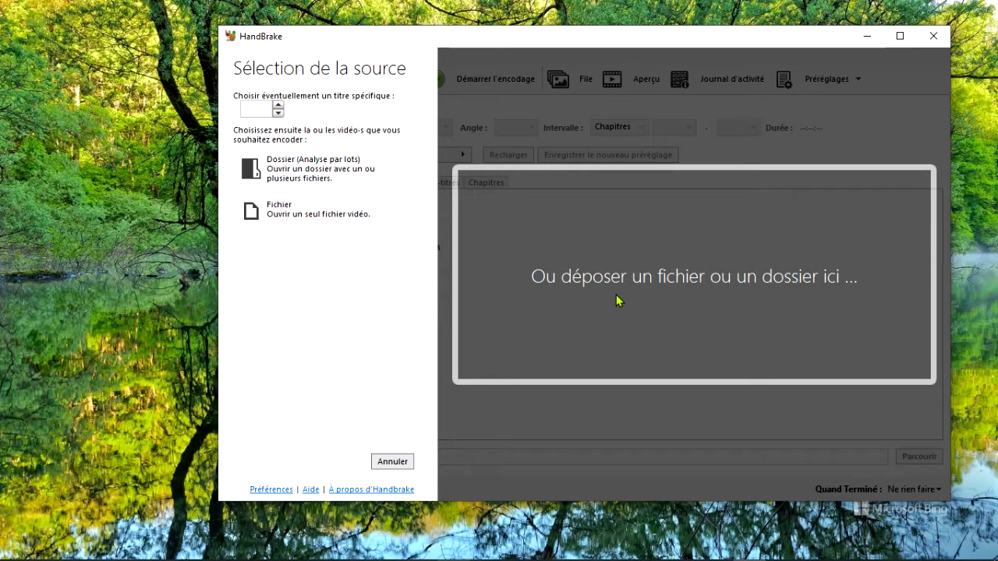
pyautogui.click(115, 154)
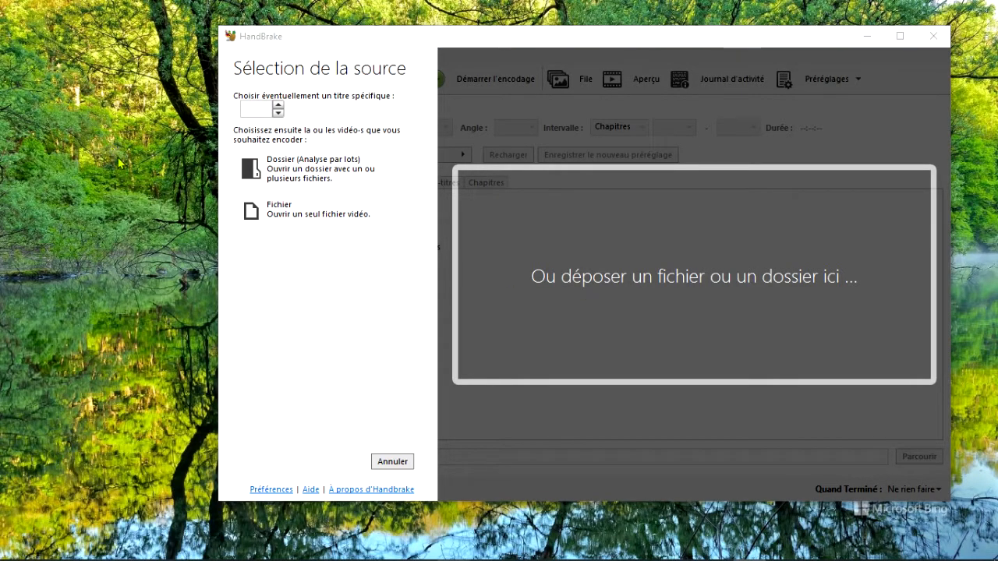
pyautogui.moveTo(253, 549)
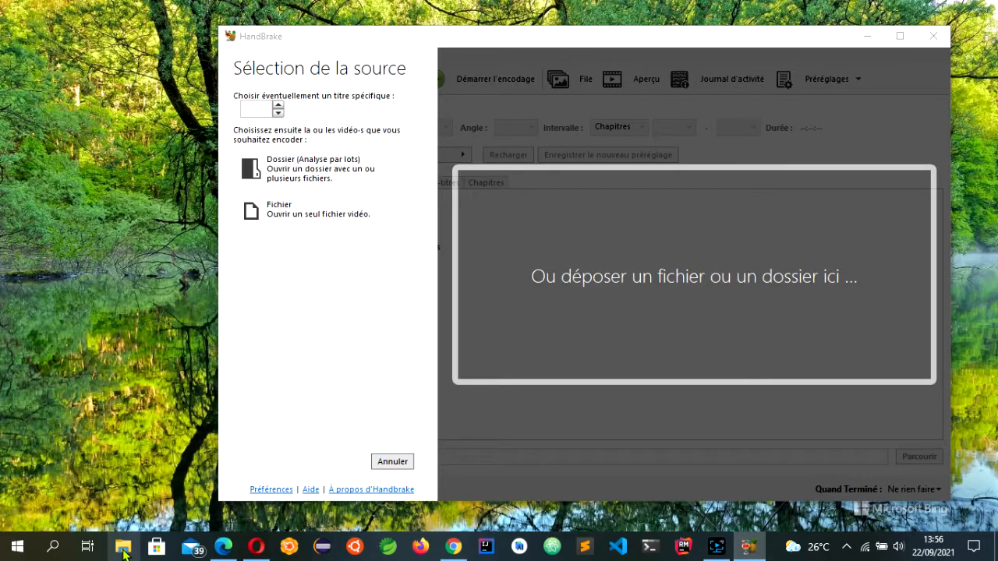
pyautogui.click(124, 548)
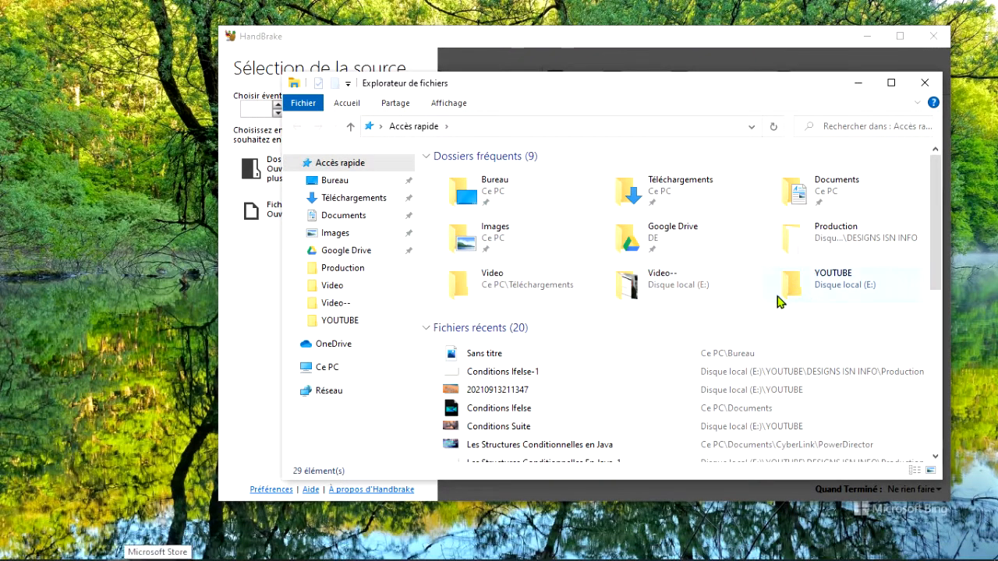
pyautogui.click(827, 285)
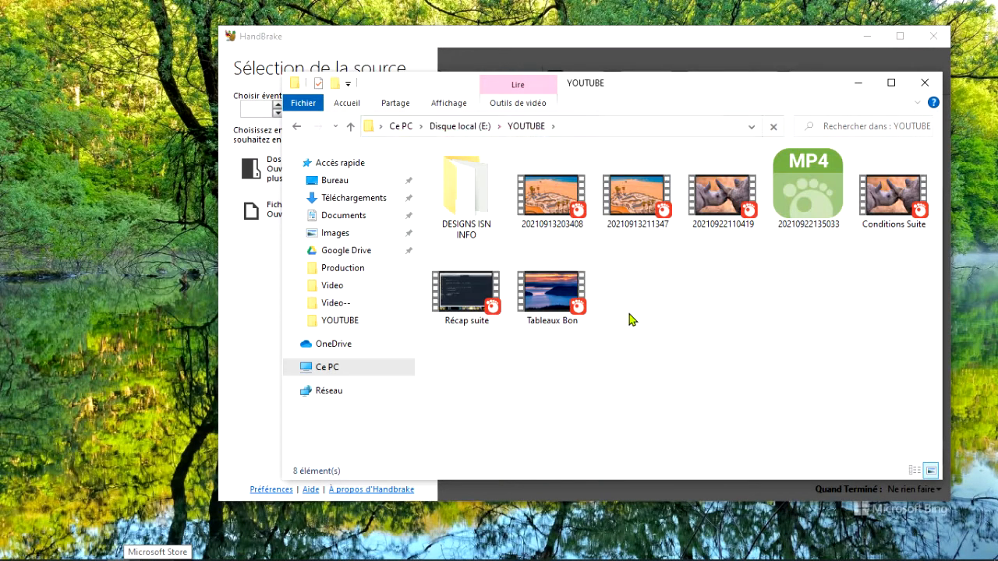
# Arrange the File Explorer and HandBrake windows so the YOUTUBE videos and HandBrake's drop area are both accessible.
pyautogui.moveTo(558, 228); pyautogui.dragTo(781, 143)
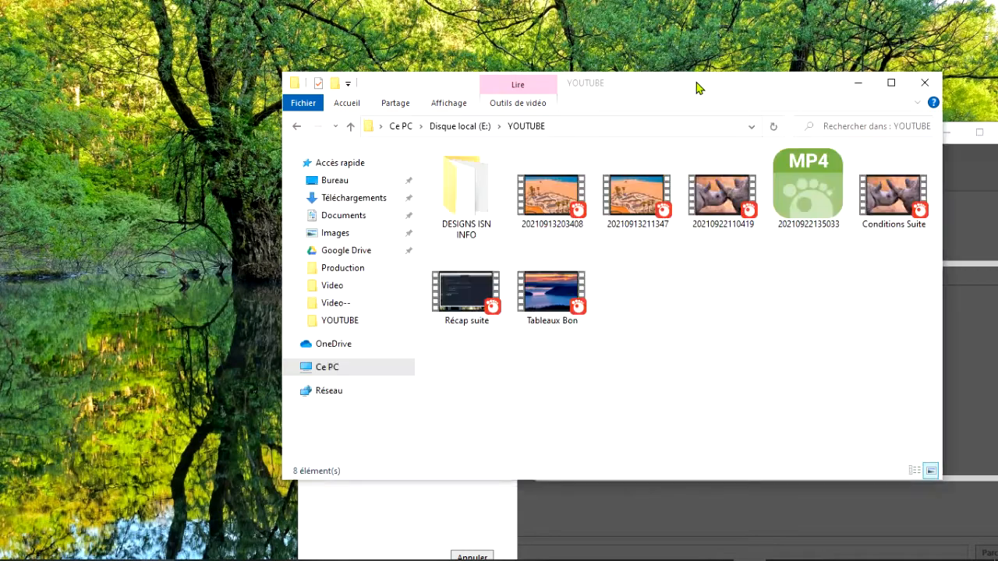
pyautogui.moveTo(697, 85); pyautogui.dragTo(404, 33)
pyautogui.moveTo(743, 134); pyautogui.dragTo(730, 89)
pyautogui.click(437, 38)
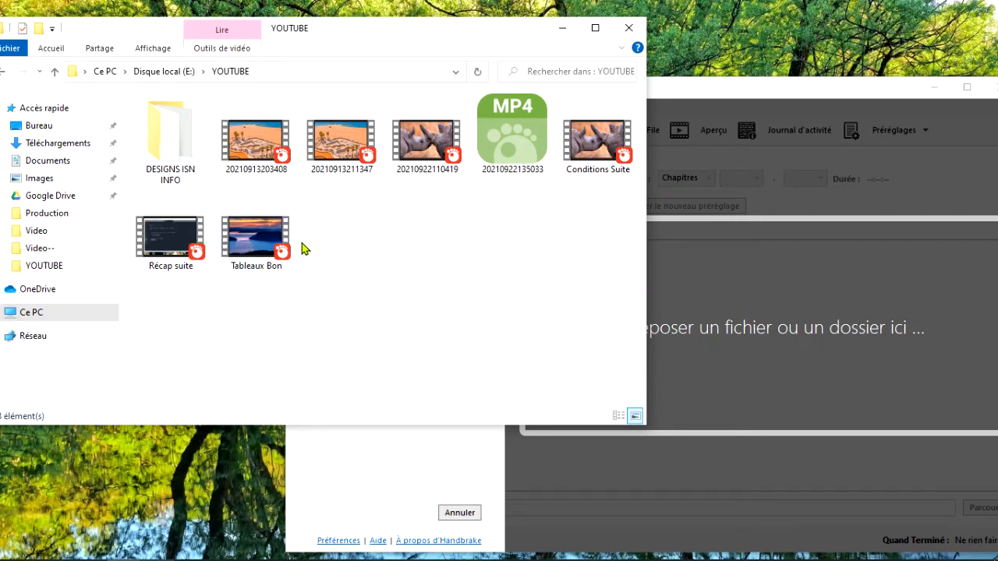
# Load the Tableaux Bon video from the YOUTUBE folder into HandBrake as the source, and maximize the HandBrake window.
pyautogui.moveTo(261, 250)
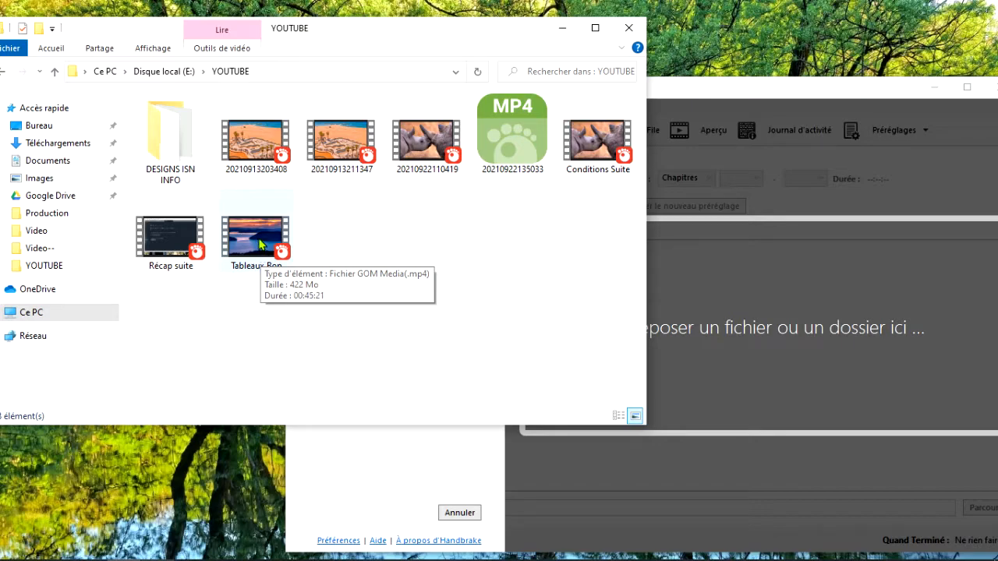
pyautogui.click(258, 245)
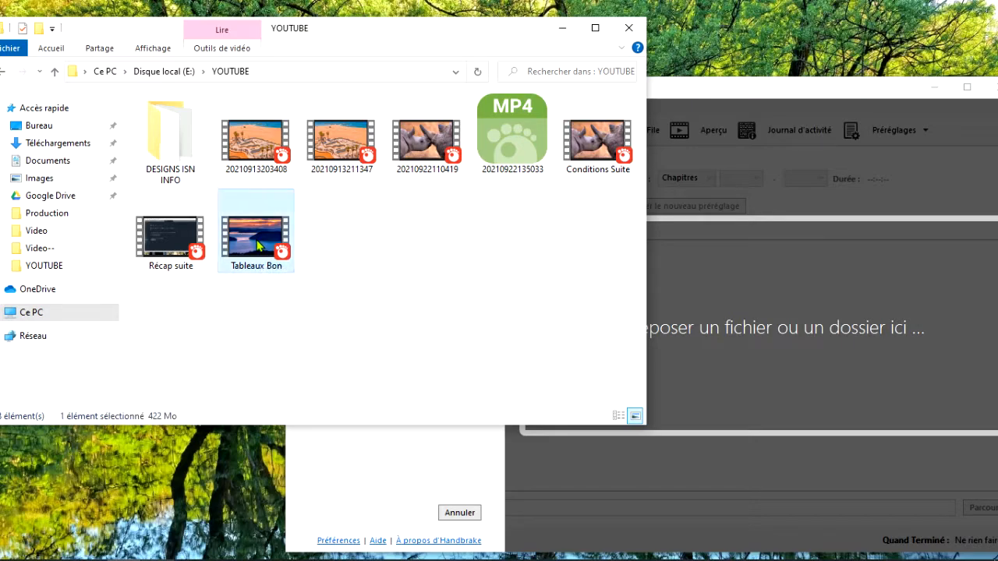
pyautogui.moveTo(258, 244); pyautogui.dragTo(695, 367)
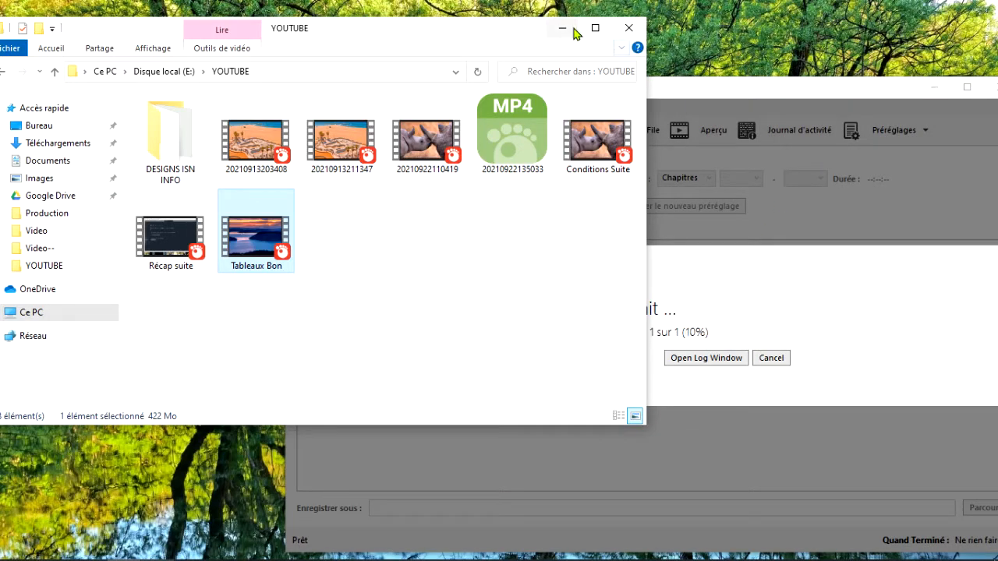
pyautogui.click(568, 31)
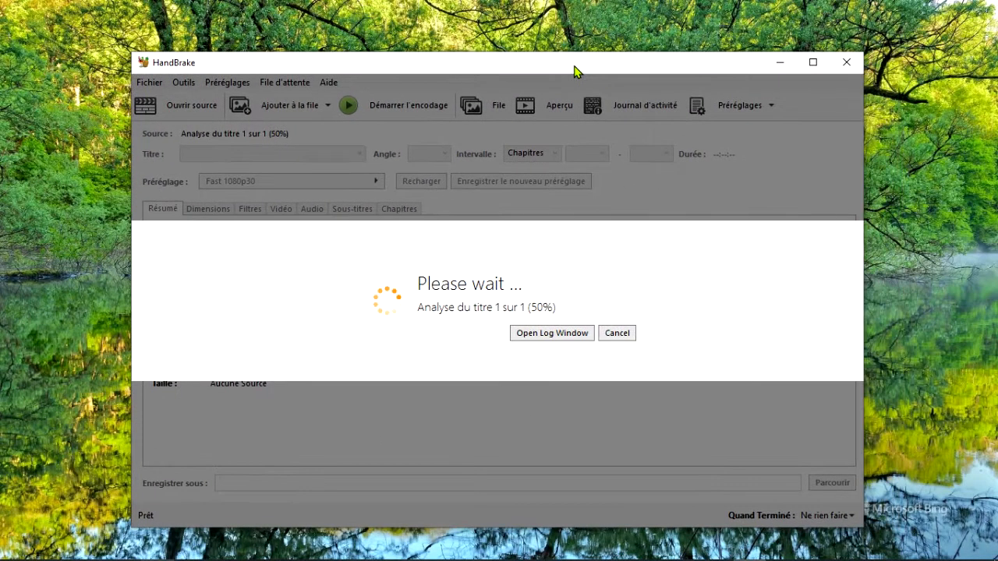
pyautogui.click(812, 61)
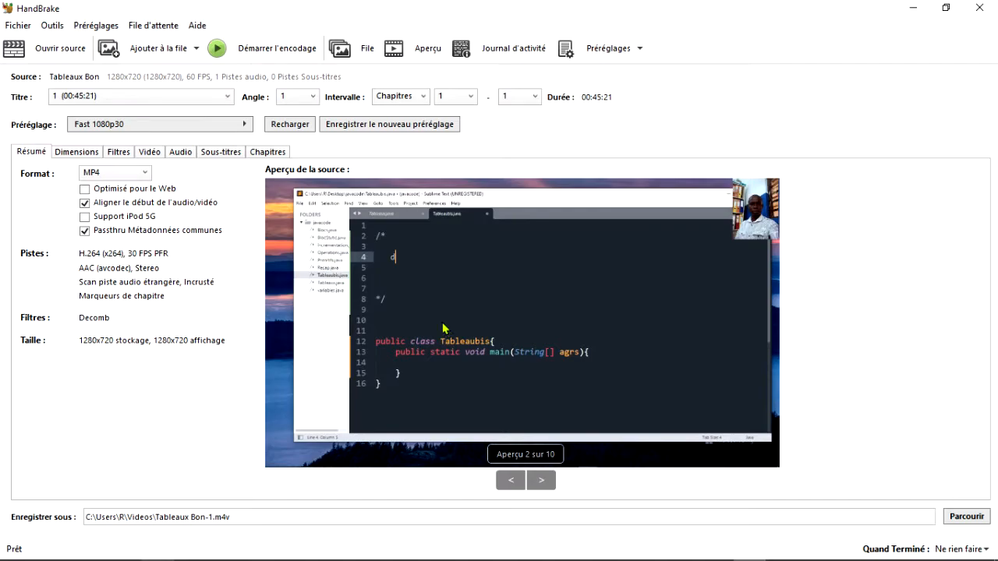
# Examine the available output formats in the summary and the resolution limit options in the dimensions settings.
pyautogui.click(148, 181)
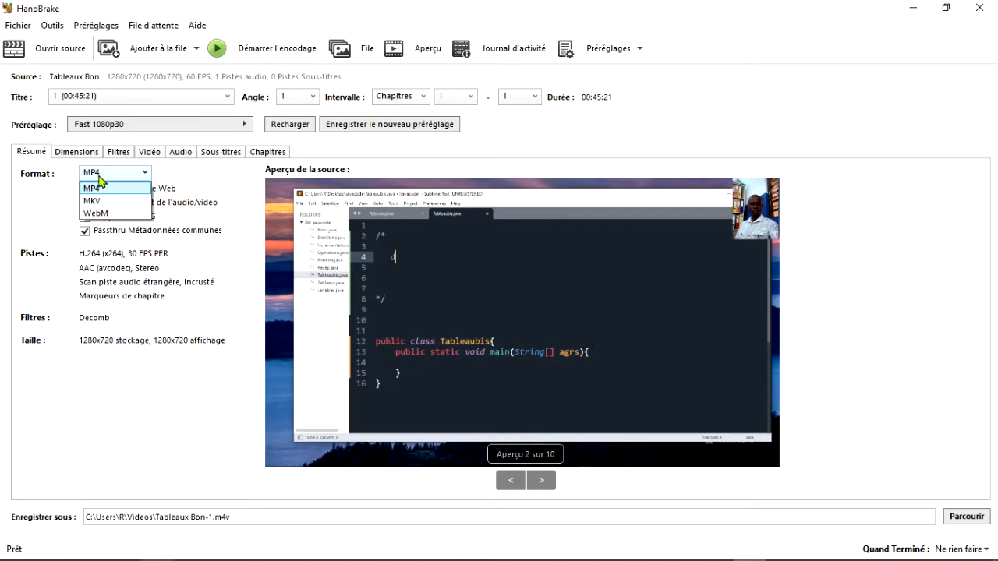
pyautogui.click(49, 232)
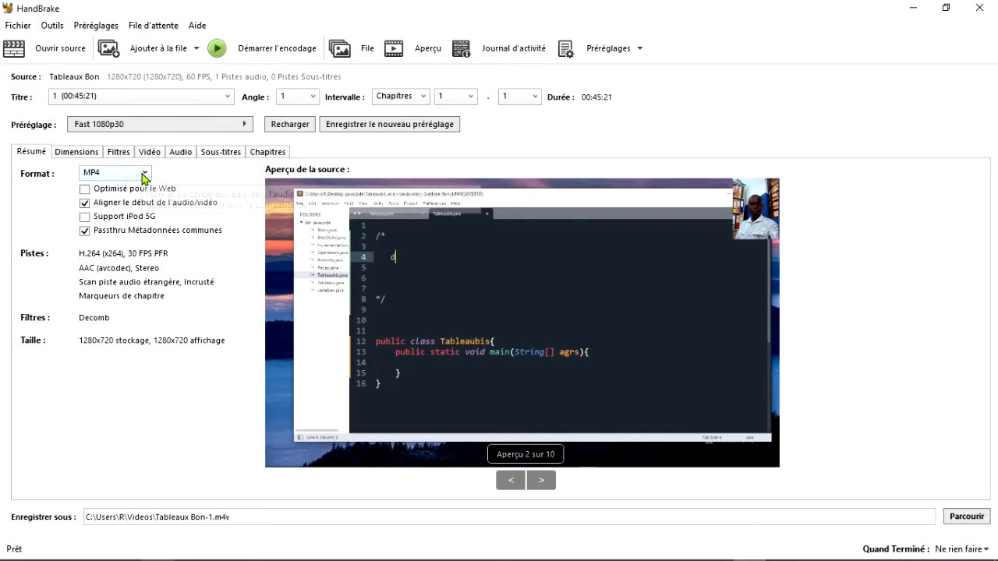
pyautogui.click(144, 177)
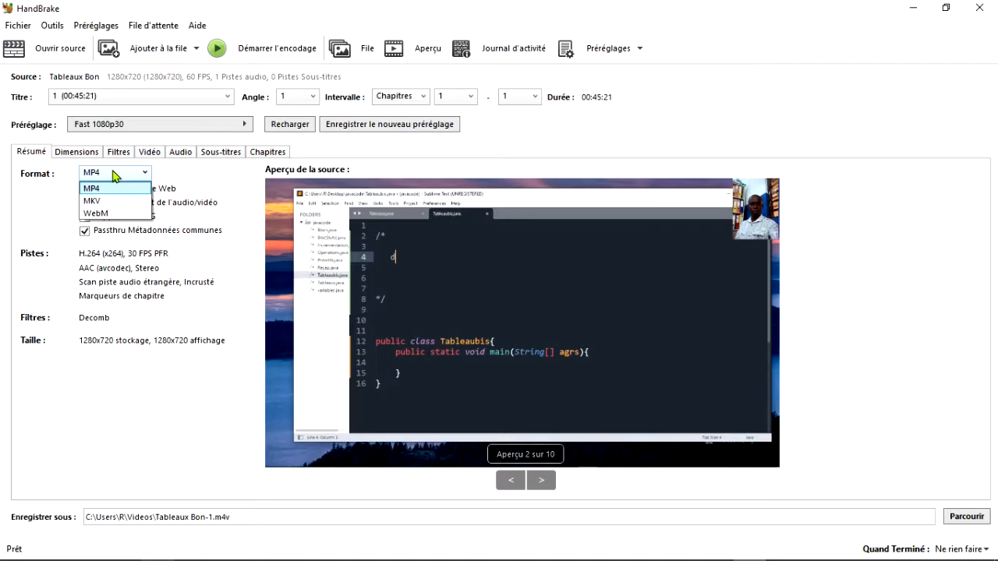
pyautogui.click(169, 173)
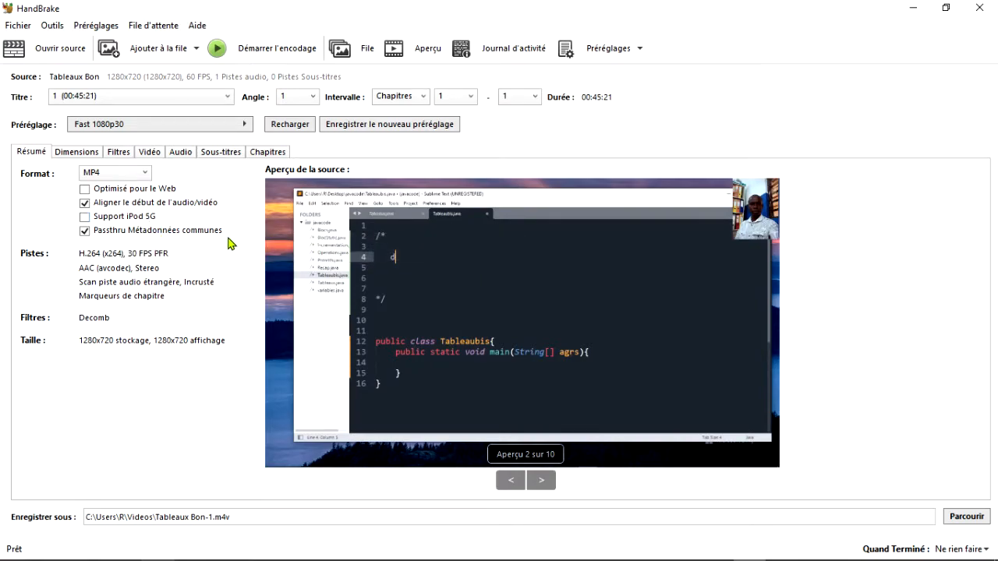
pyautogui.click(75, 153)
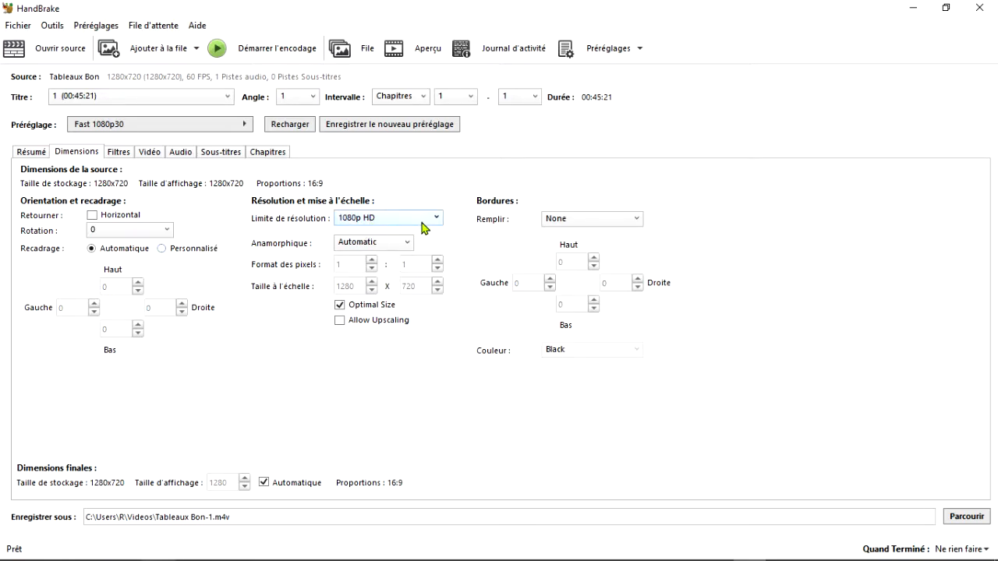
pyautogui.click(437, 219)
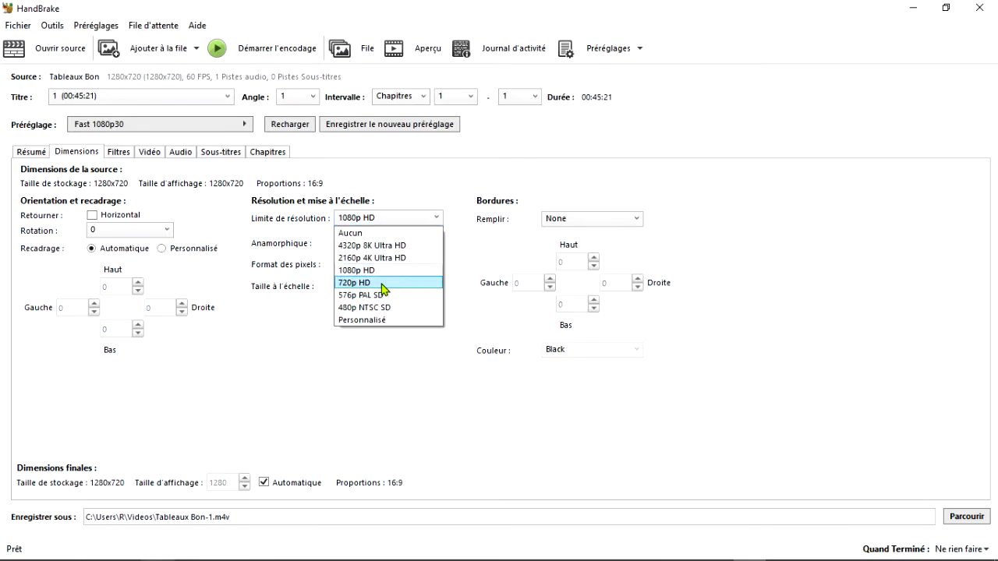
pyautogui.click(475, 253)
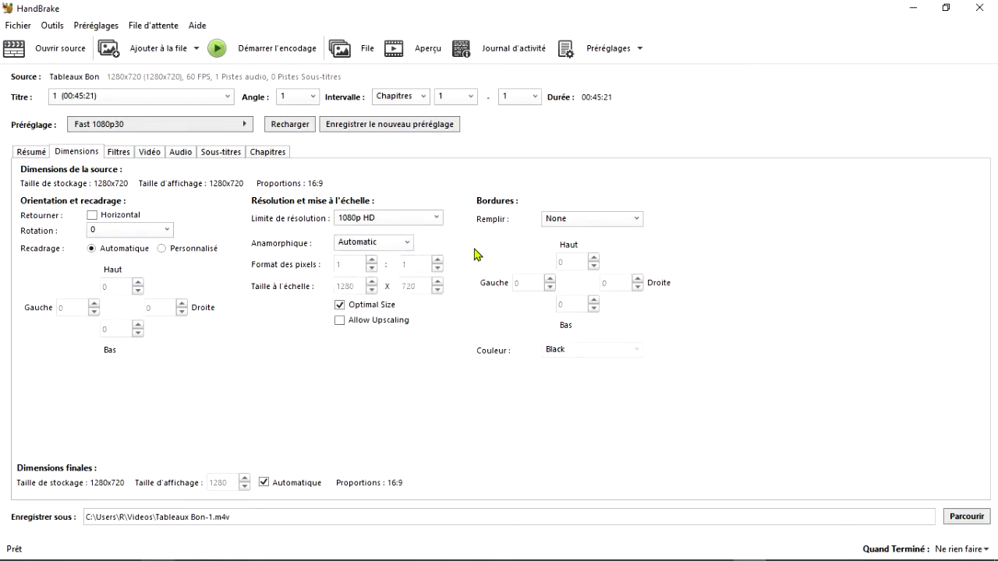
# Review the filter settings, the video encoder's constant quality explanation, the subtitle tracks and the chapter markers.
pyautogui.click(119, 153)
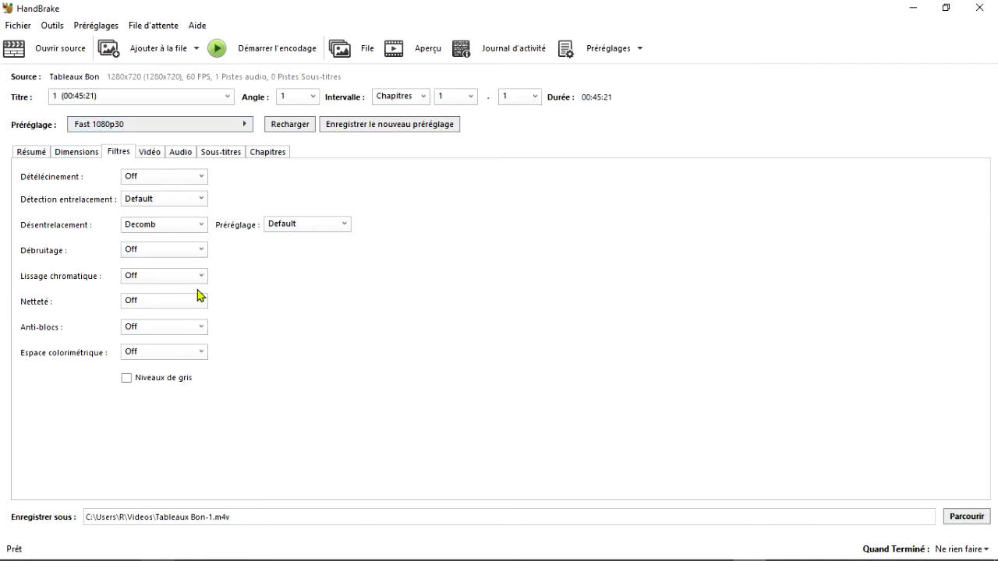
pyautogui.click(149, 154)
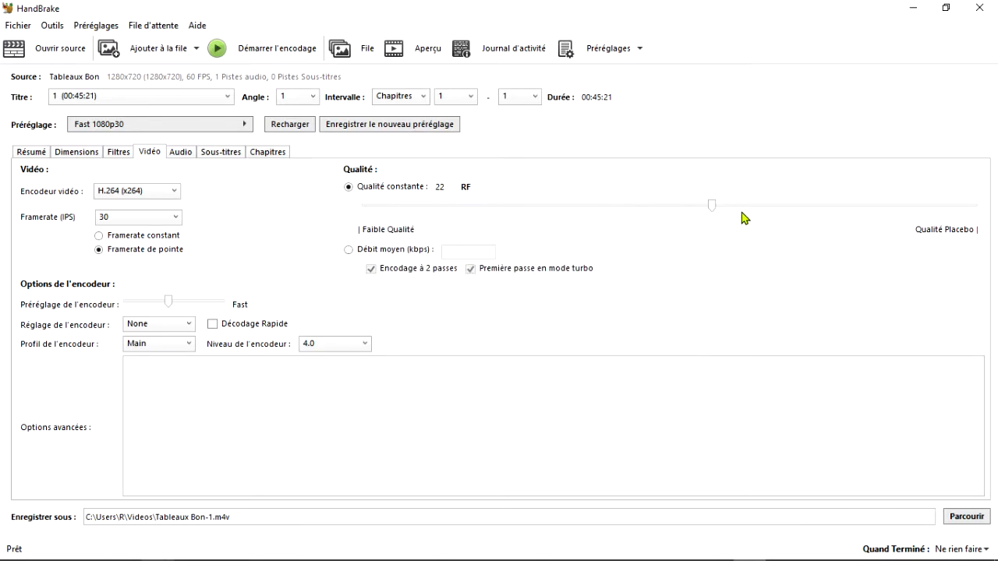
pyautogui.moveTo(713, 210)
pyautogui.moveTo(532, 216)
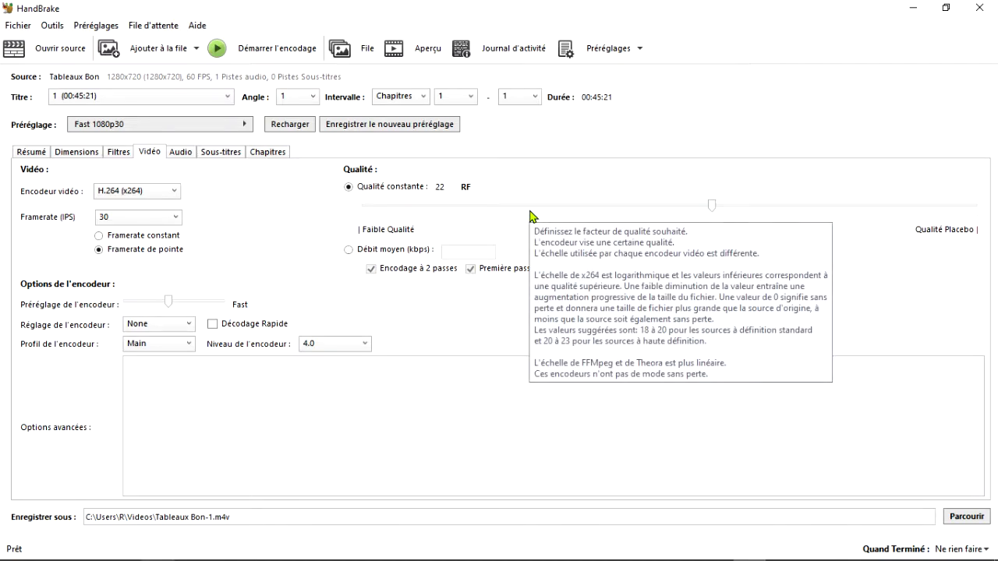
pyautogui.click(211, 155)
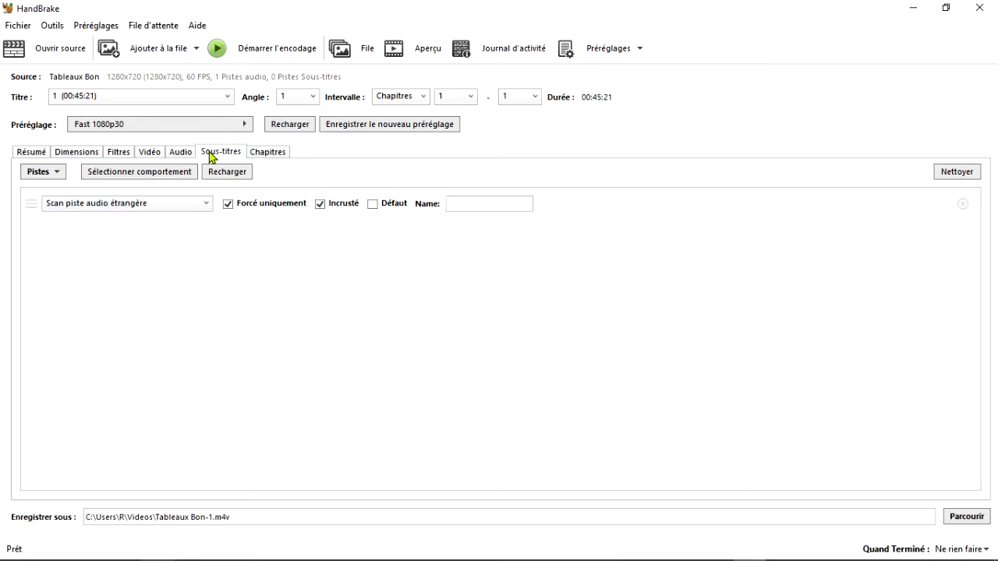
pyautogui.click(264, 156)
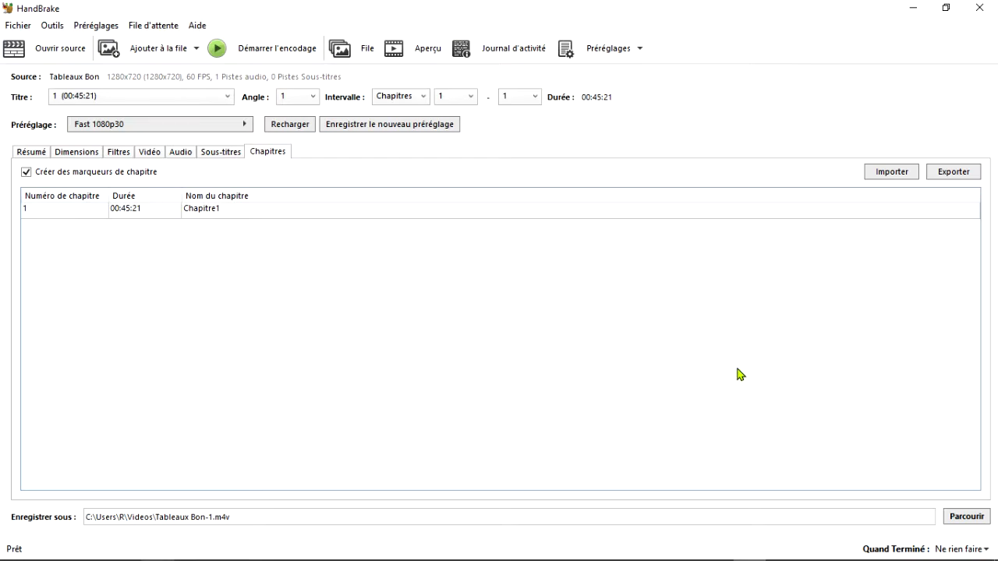
# Set the output destination to the E:\YOUTUBE\DESIGNS ISN INFO\Production folder, with the file name Tableaux Bon-1.
pyautogui.click(967, 517)
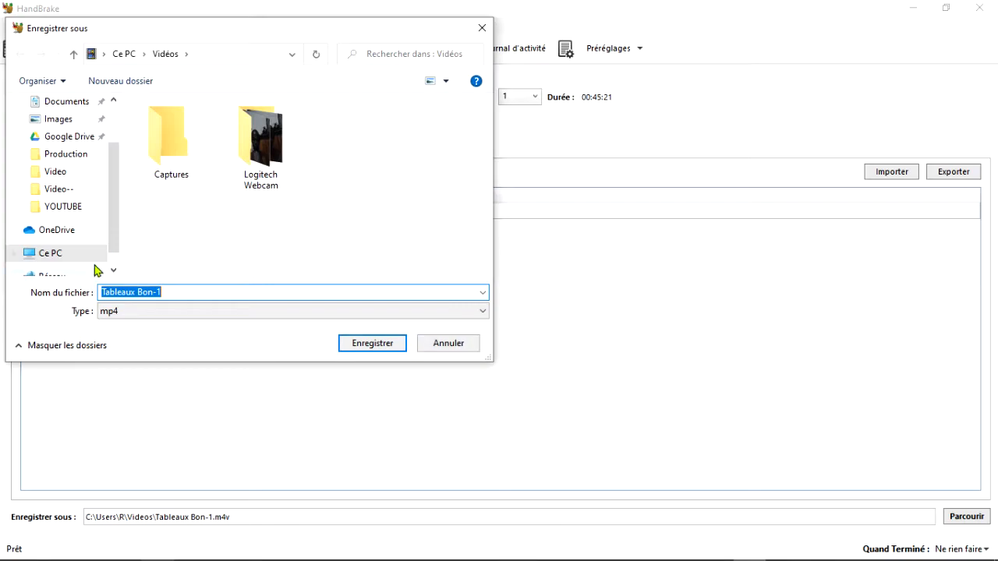
pyautogui.click(56, 207)
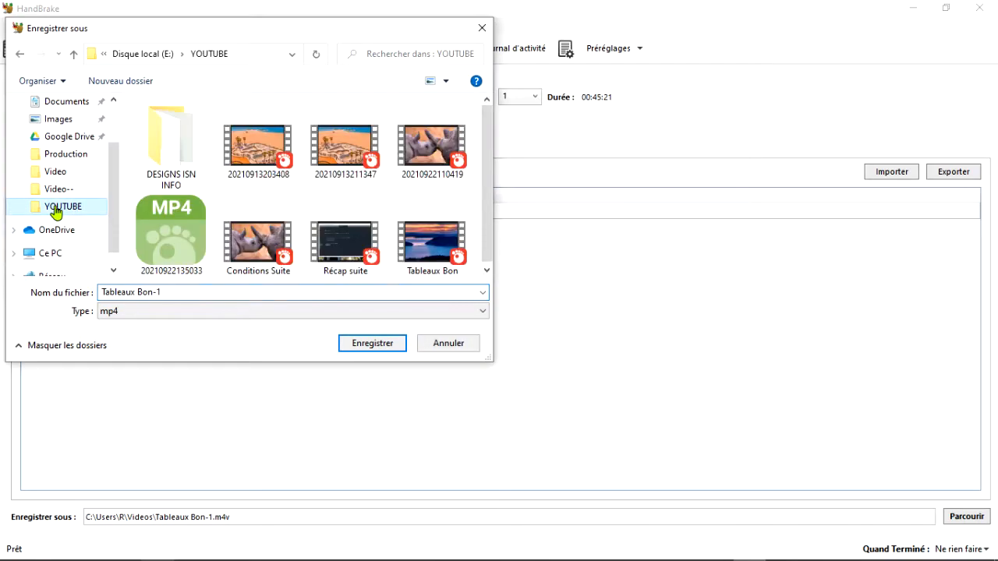
pyautogui.doubleClick(169, 155)
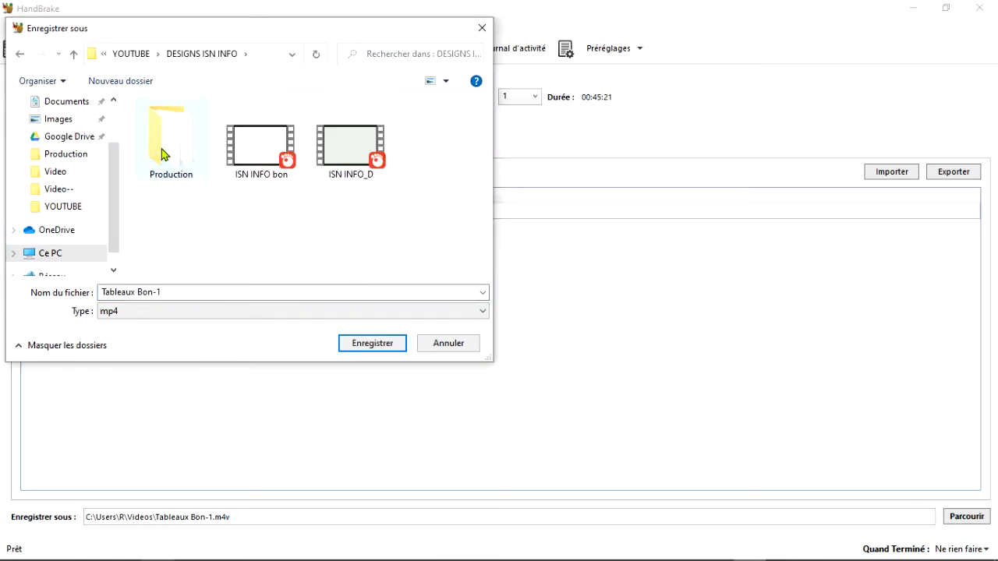
pyautogui.doubleClick(164, 155)
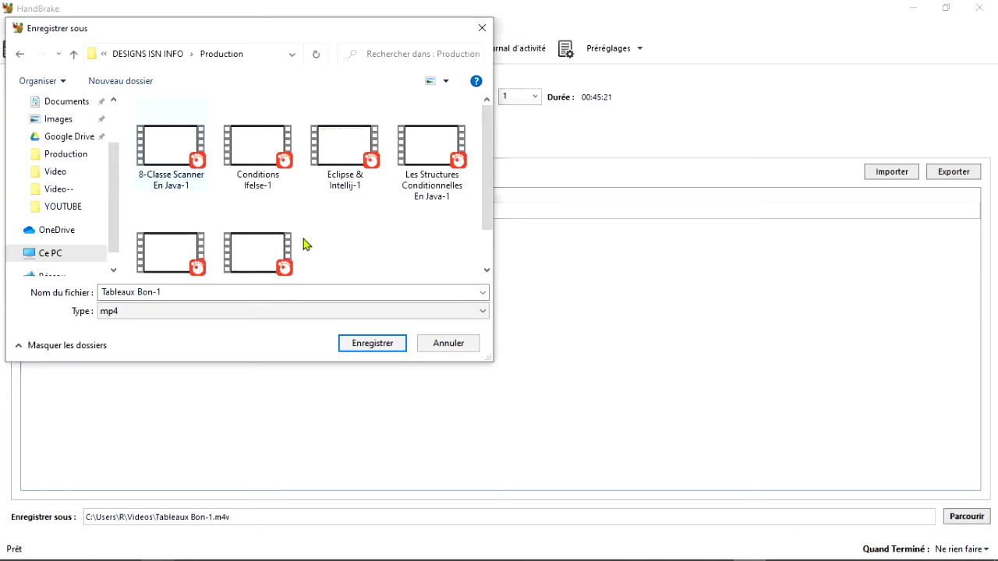
pyautogui.click(371, 345)
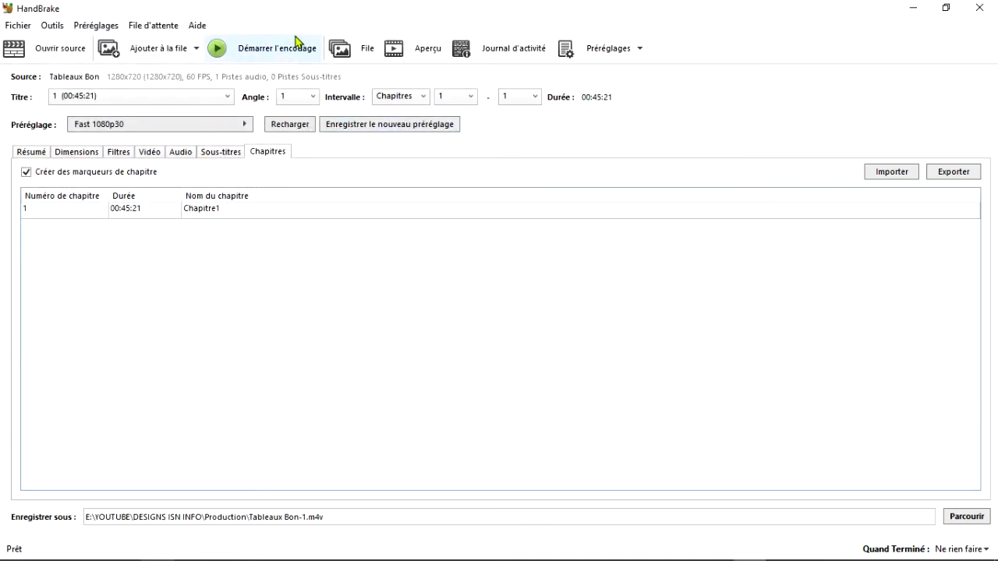
# Start encoding the Tableaux Bon video, check the encoding progress, and stop the encode.
pyautogui.click(262, 49)
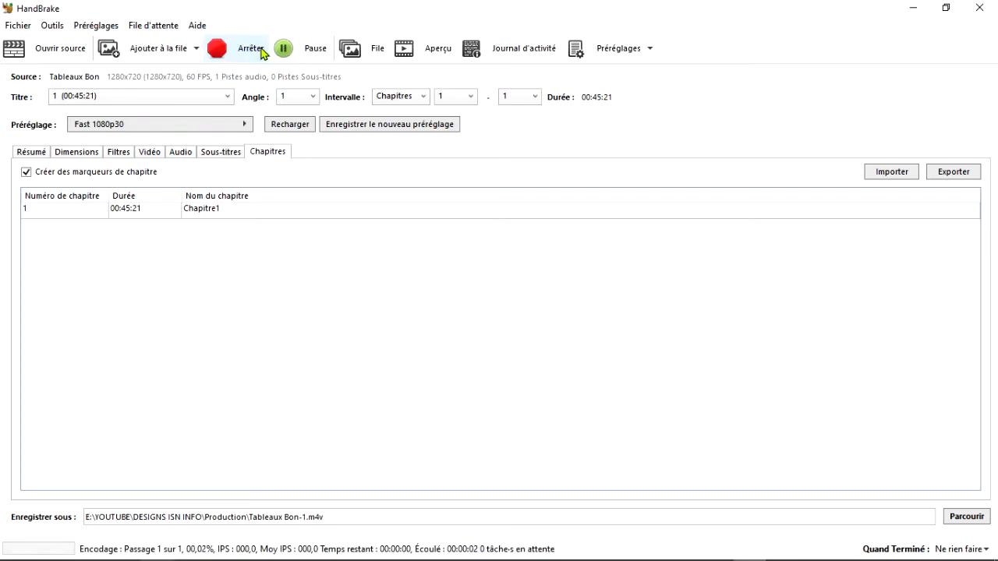
pyautogui.moveTo(455, 553)
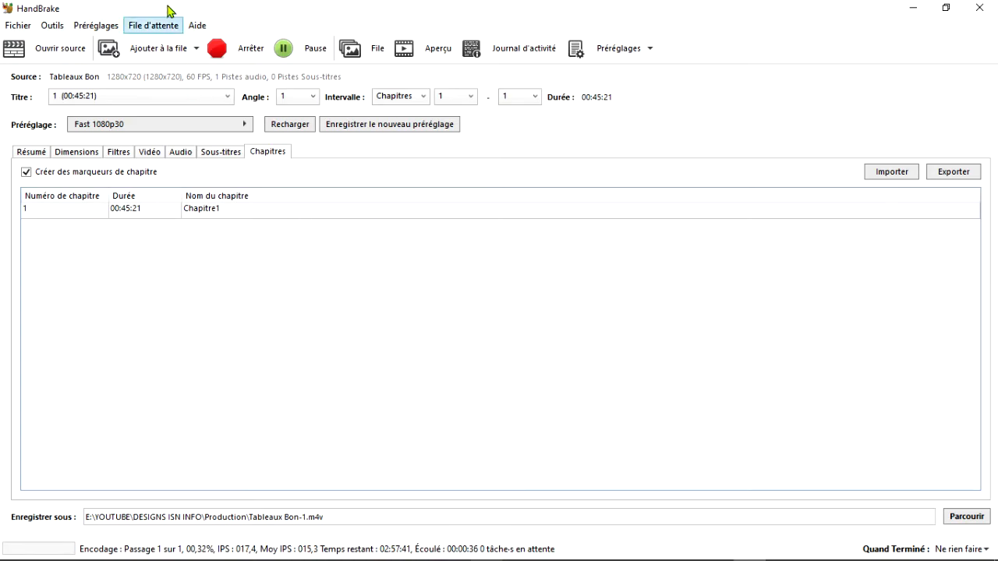
pyautogui.click(238, 53)
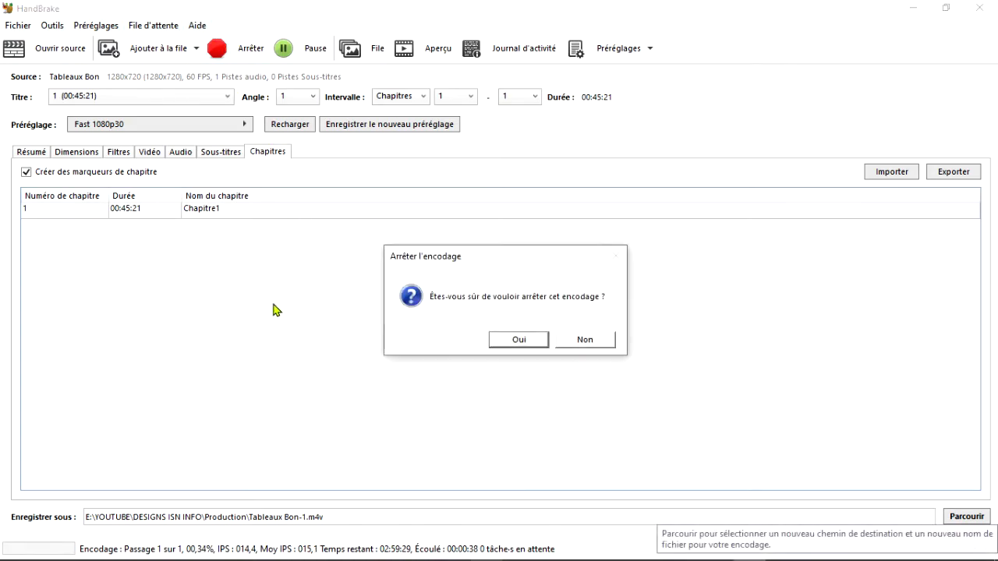
pyautogui.click(519, 341)
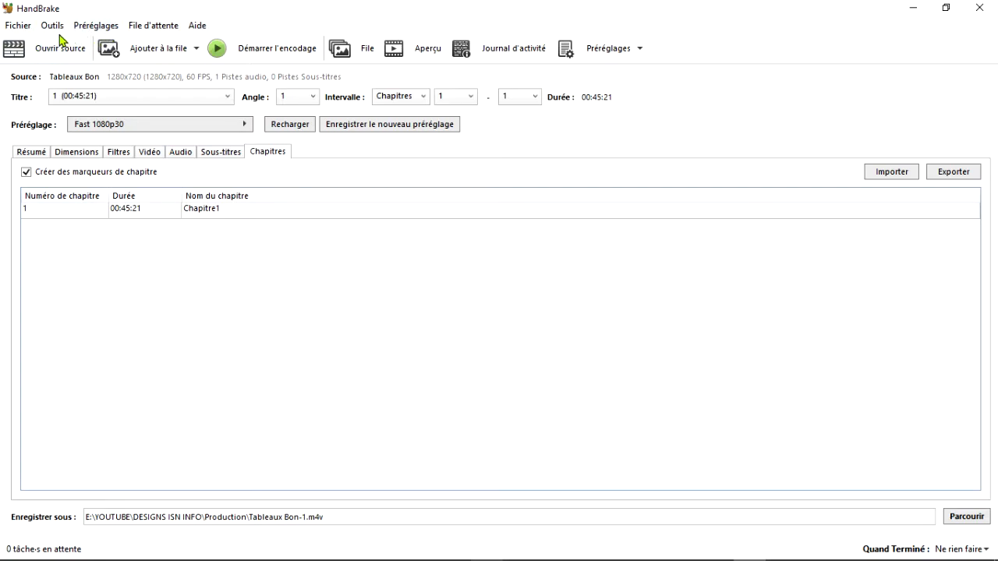
# Switch to Chrome, return to the handbrake.fr home page, and examine the line about supported platforms.
pyautogui.click(913, 9)
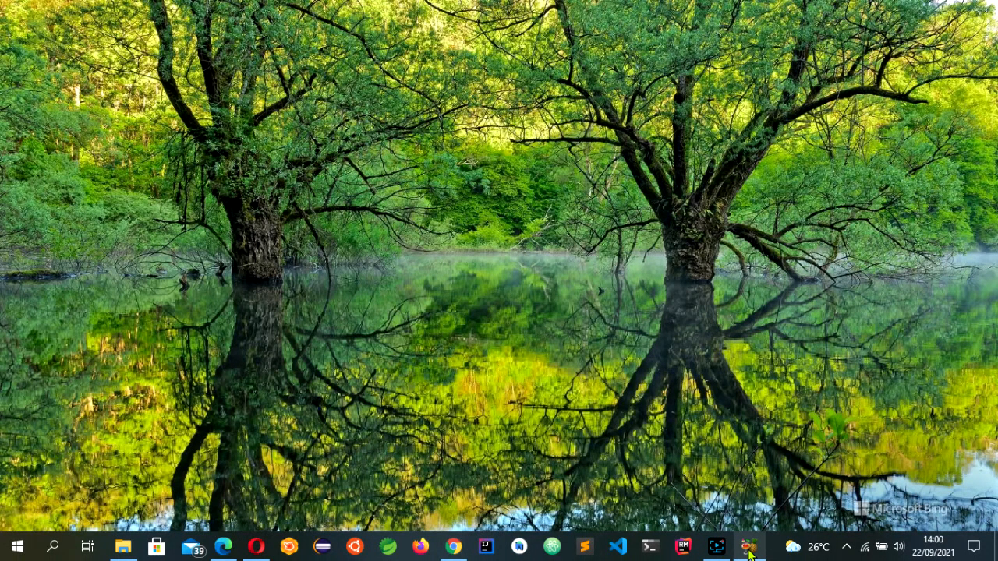
pyautogui.click(453, 547)
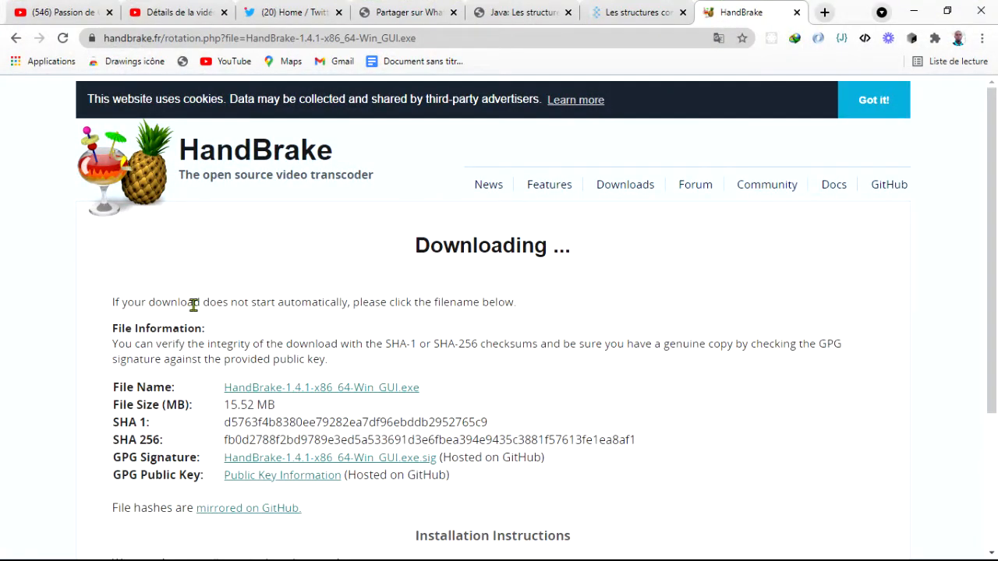
pyautogui.moveTo(996, 214); pyautogui.dragTo(974, 232)
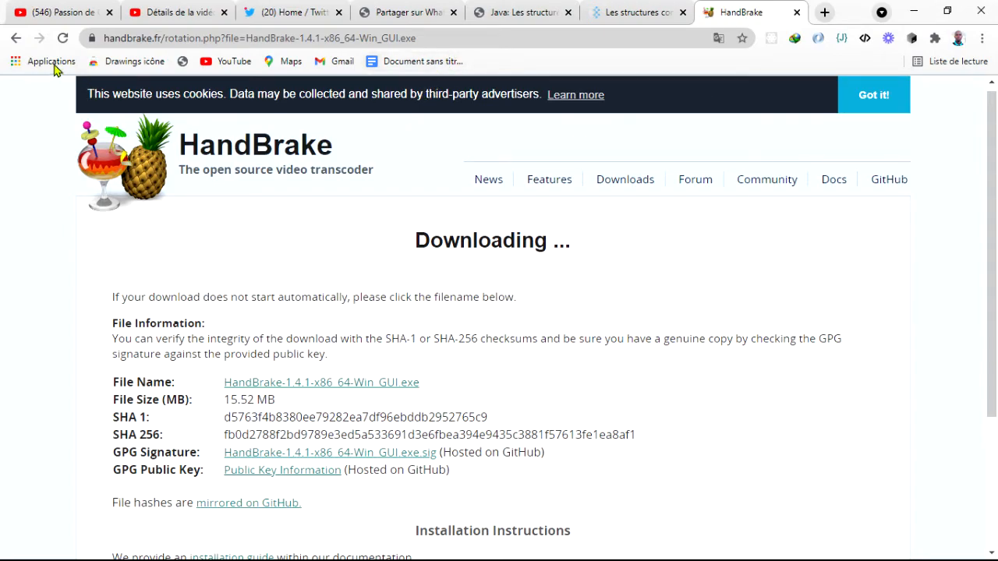
pyautogui.click(9, 42)
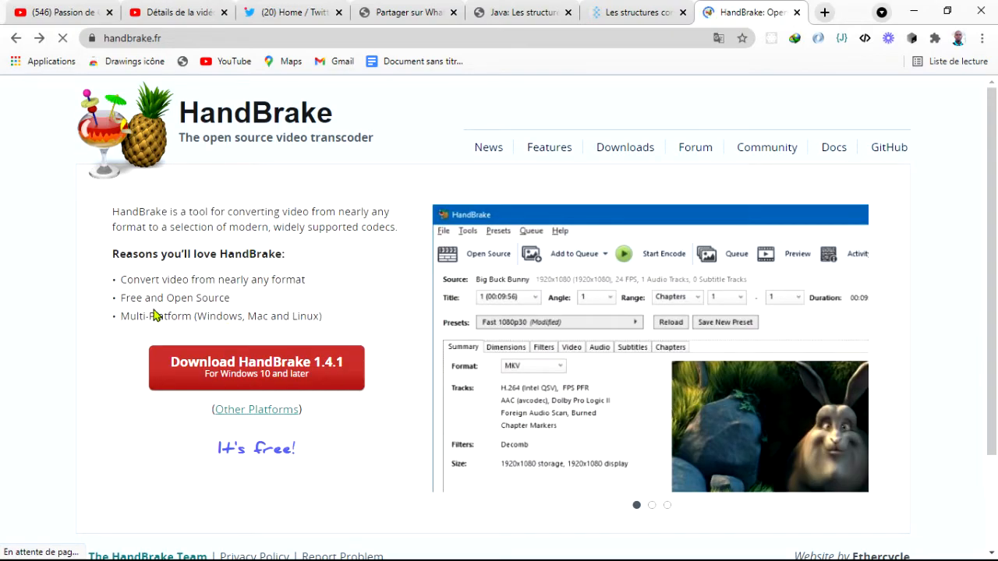
pyautogui.moveTo(113, 320); pyautogui.dragTo(327, 325)
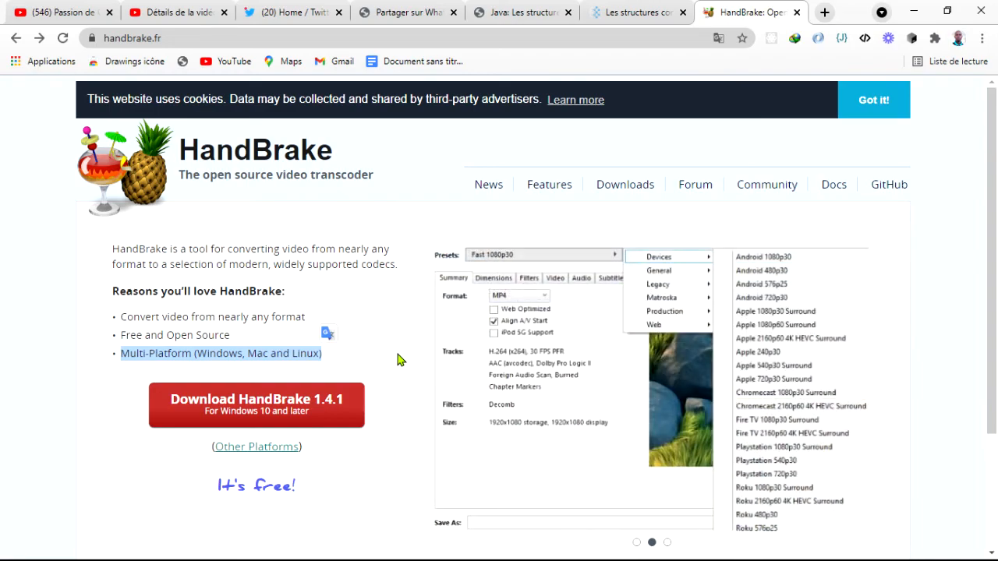
pyautogui.click(391, 351)
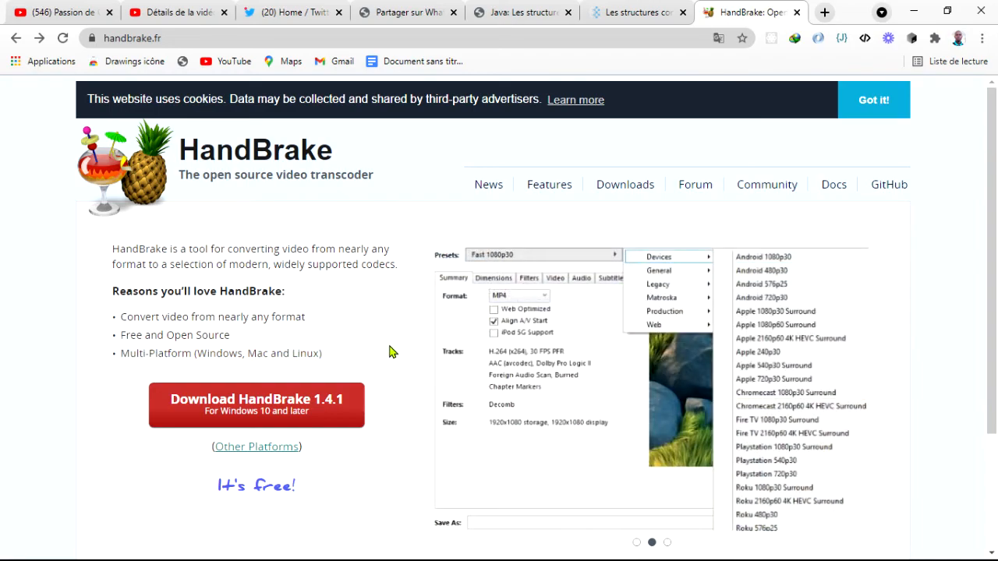